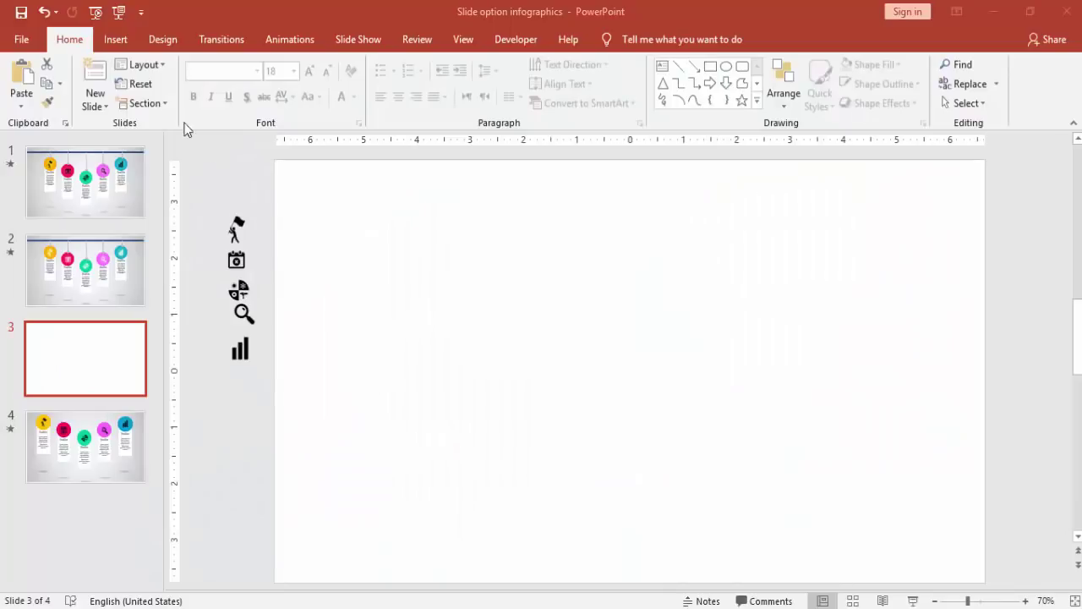
Step: Insert an oval on slide 3 and size it to a 1.45 × 1.45-inch circle
{"action": "left_click", "coordinate": [119, 43]}
{"action": "left_click", "coordinate": [291, 105]}
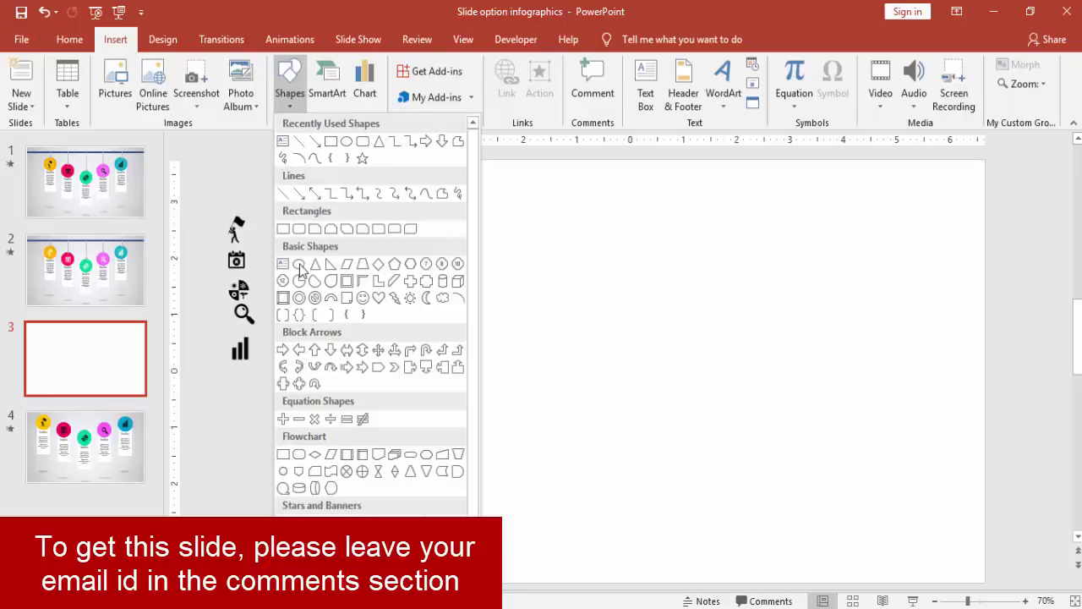
{"action": "left_click", "coordinate": [300, 264]}
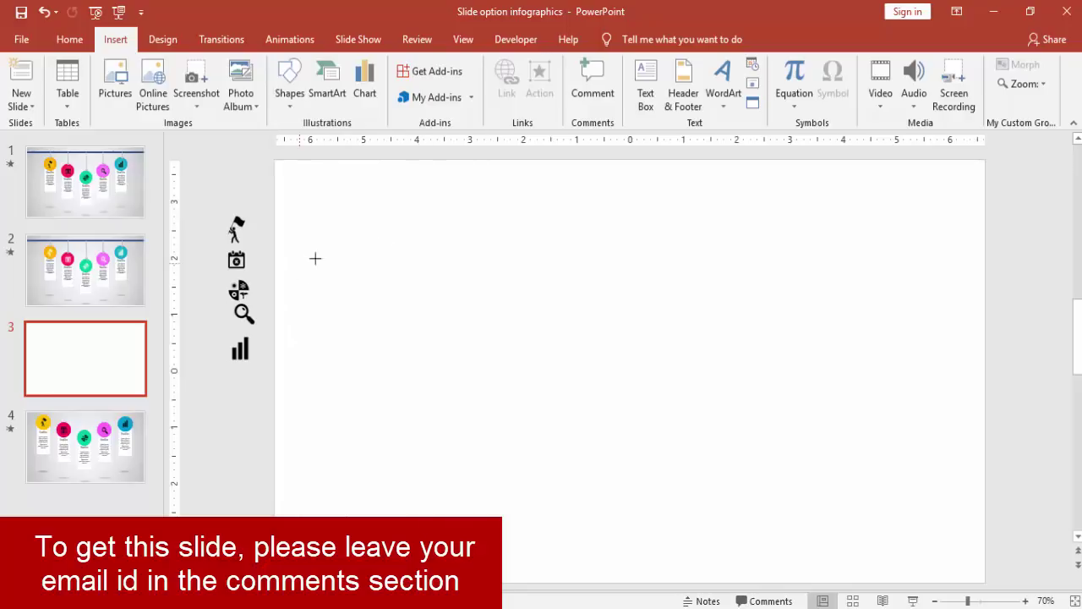
{"action": "left_click", "coordinate": [371, 248]}
{"action": "left_click", "coordinate": [923, 71]}
{"action": "type", "text": "1.45"}
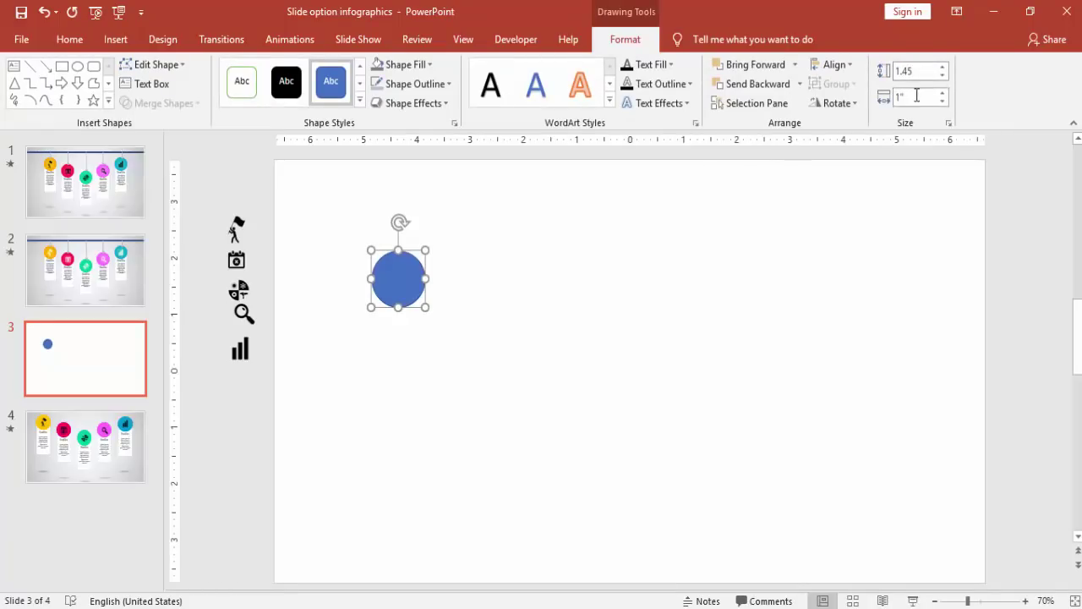
{"action": "left_click", "coordinate": [917, 96]}
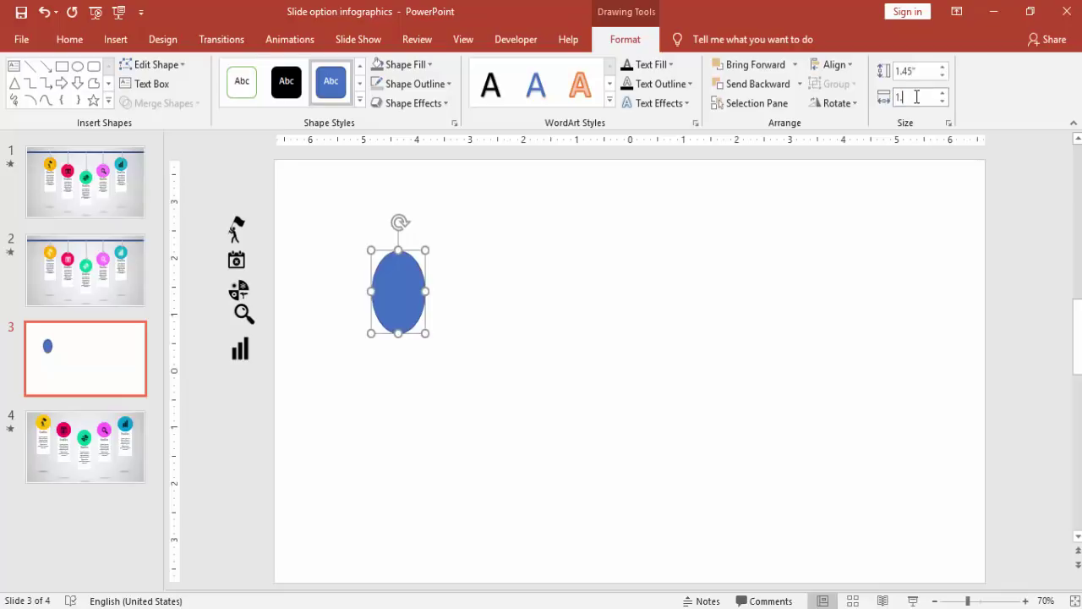
{"action": "key", "text": "Return"}
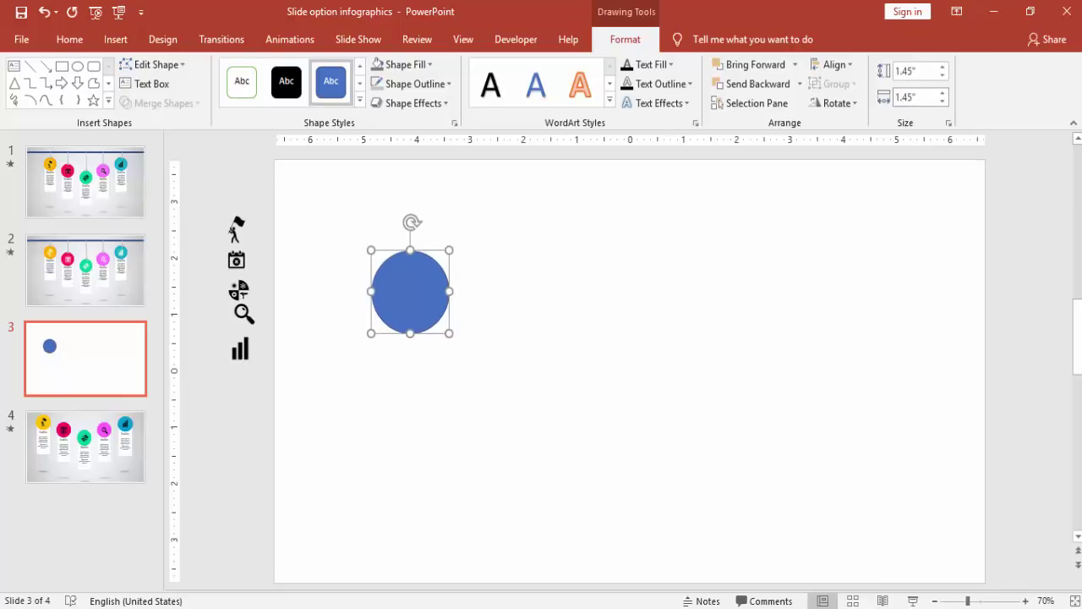
Step: Remove the blue circle's outline and make two copies of it
{"action": "left_click", "coordinate": [446, 84]}
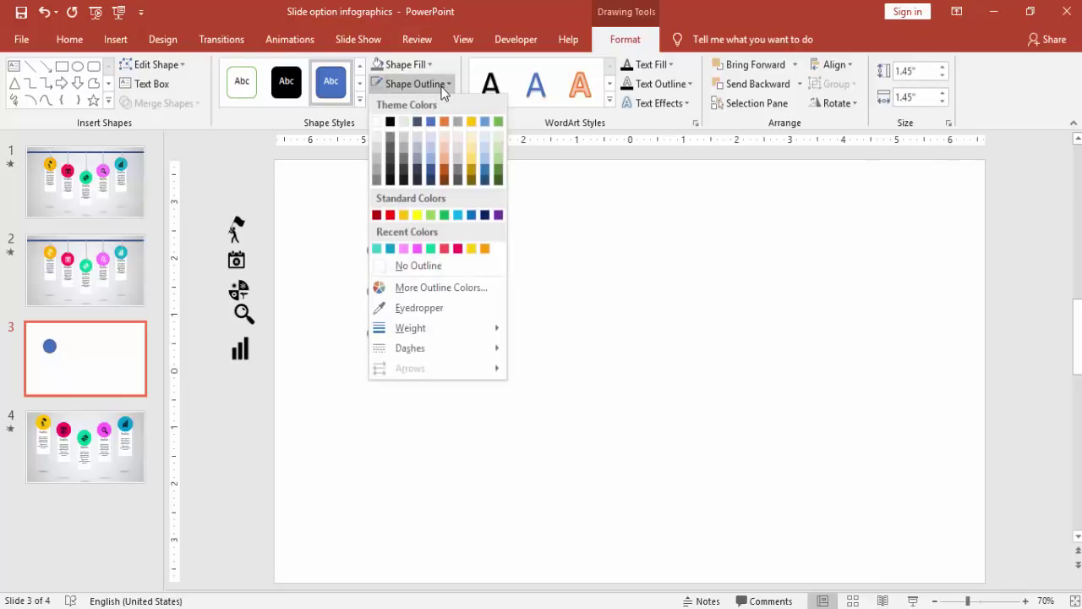
{"action": "left_click", "coordinate": [419, 265]}
{"action": "left_click", "coordinate": [515, 282]}
{"action": "left_click", "coordinate": [410, 287]}
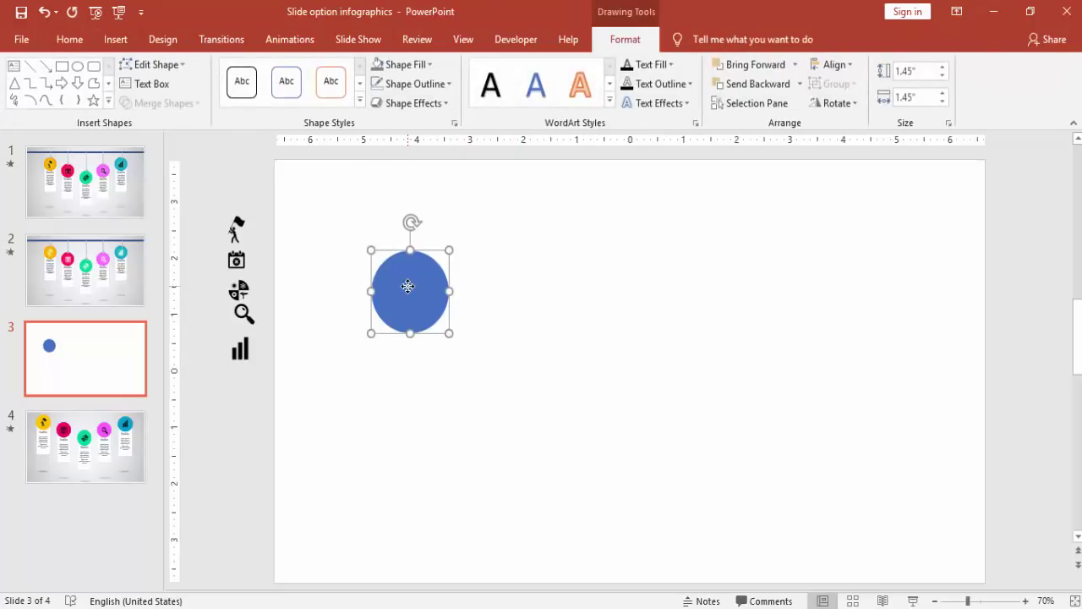
{"action": "left_click_drag", "start_coordinate": [408, 286], "coordinate": [307, 212], "text": "ctrl"}
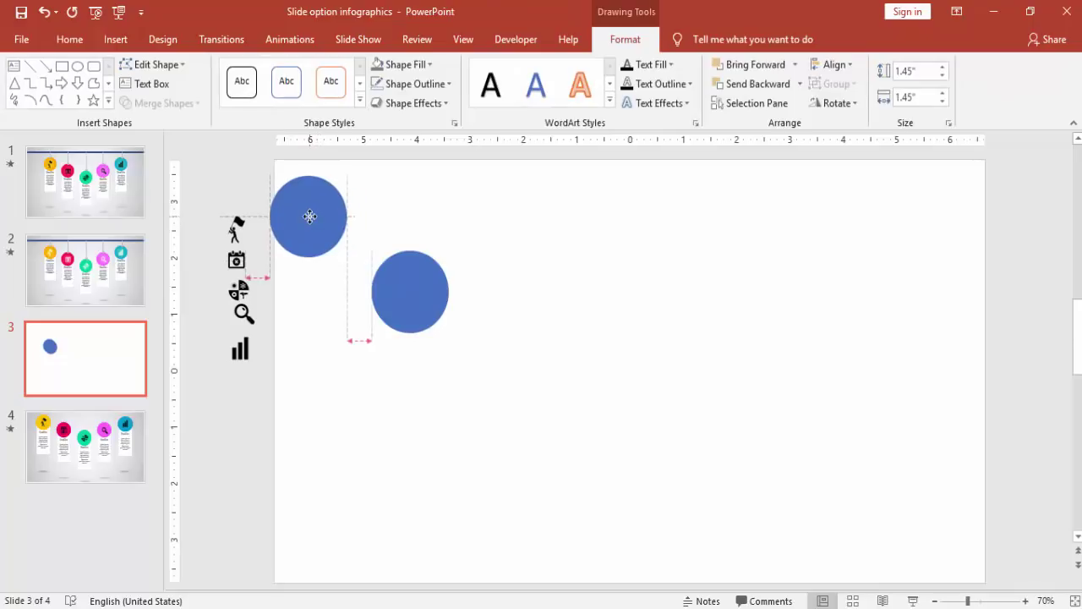
{"action": "left_click", "coordinate": [418, 296]}
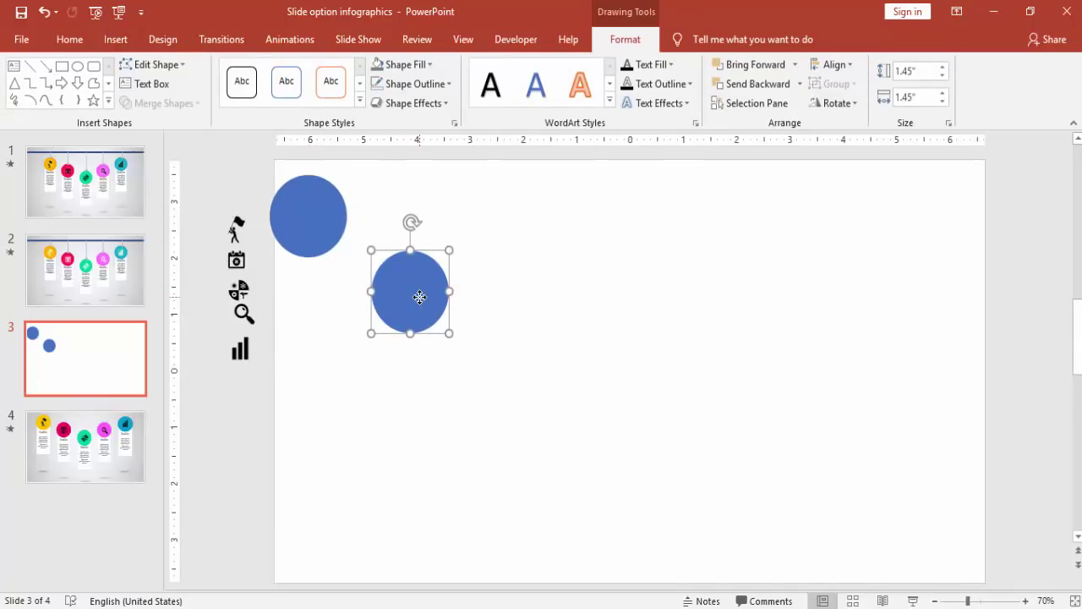
{"action": "left_click_drag", "start_coordinate": [419, 297], "coordinate": [510, 296], "text": "ctrl"}
{"action": "left_click", "coordinate": [923, 74]}
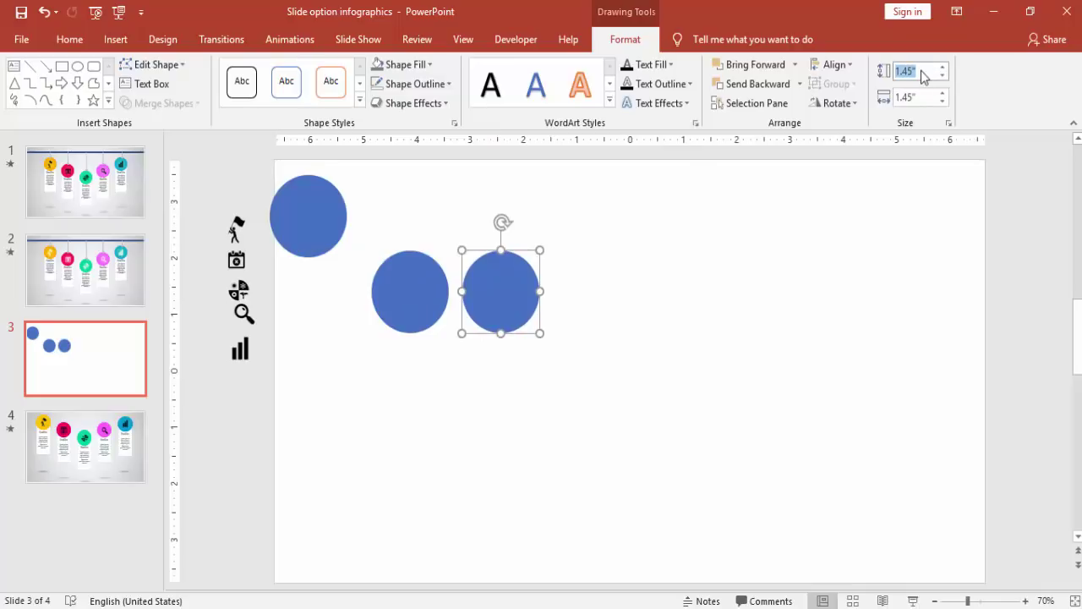
Step: Shrink the copy to a 0.75-inch circle, fill it light green, and move it onto the lower blue circle
{"action": "type", "text": ".75"}
{"action": "left_click", "coordinate": [925, 95]}
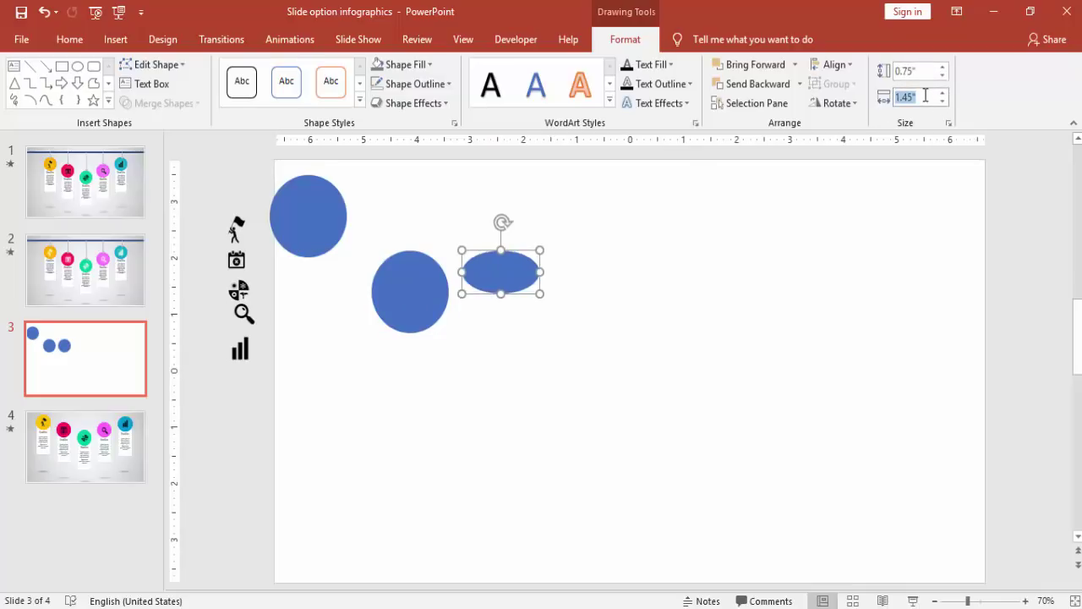
{"action": "type", "text": ".75"}
{"action": "key", "text": "Return"}
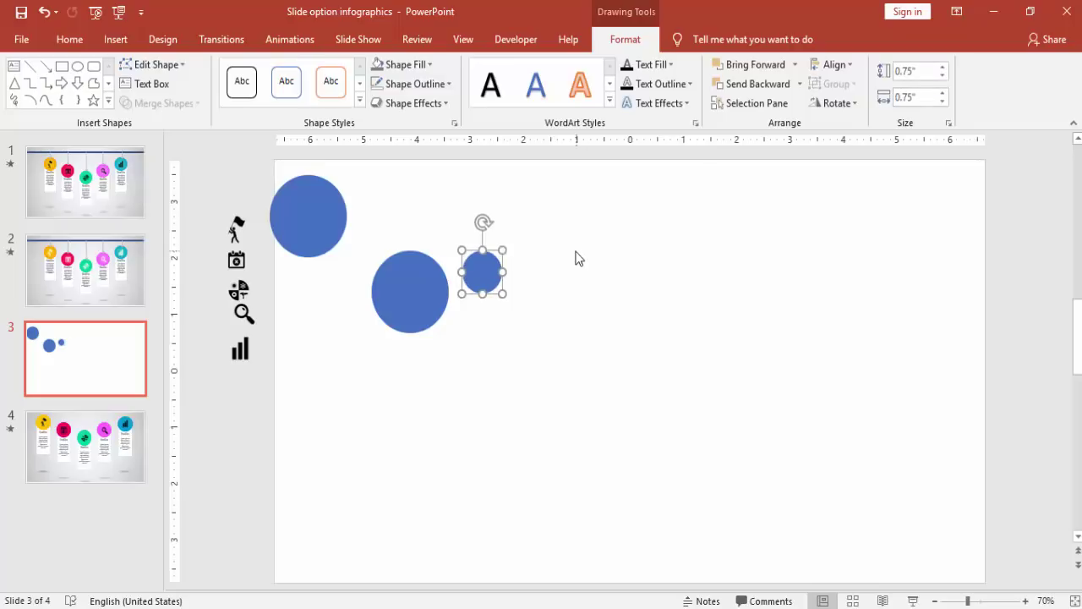
{"action": "left_click", "coordinate": [427, 66]}
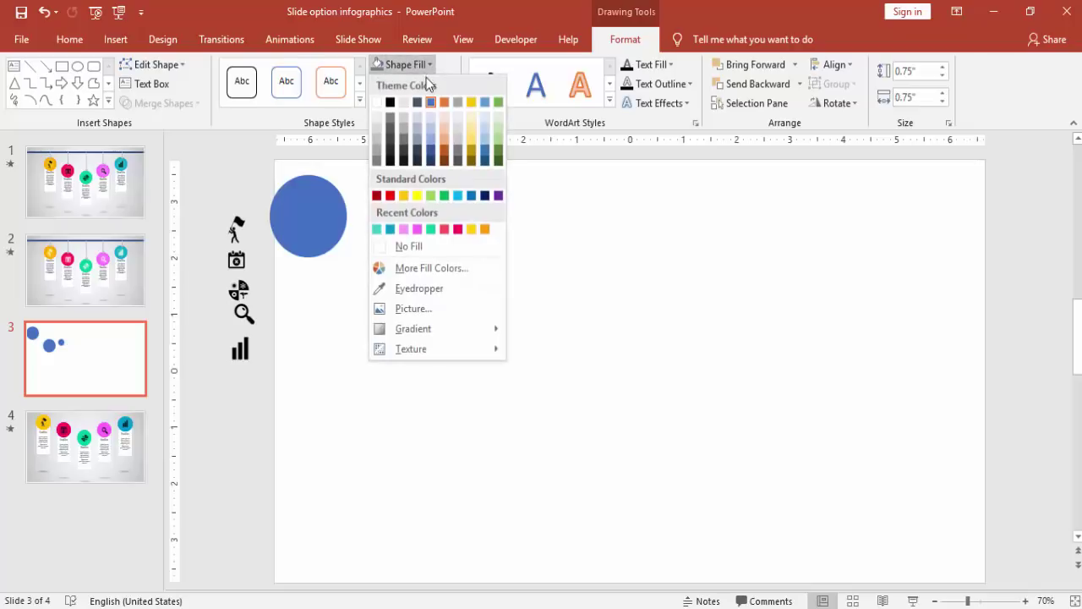
{"action": "left_click", "coordinate": [429, 197]}
{"action": "left_click_drag", "start_coordinate": [477, 267], "coordinate": [411, 289]}
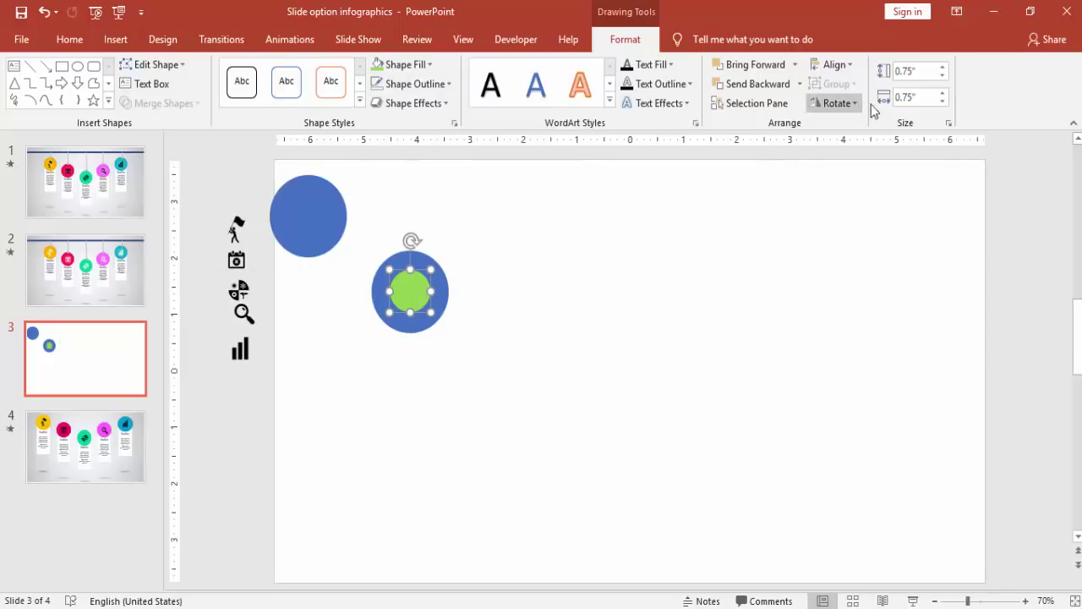
Step: Resize the green circle to 1 inch and centre it on the blue circle
{"action": "type", "text": "1"}
{"action": "key", "text": "Tab"}
{"action": "type", "text": "1"}
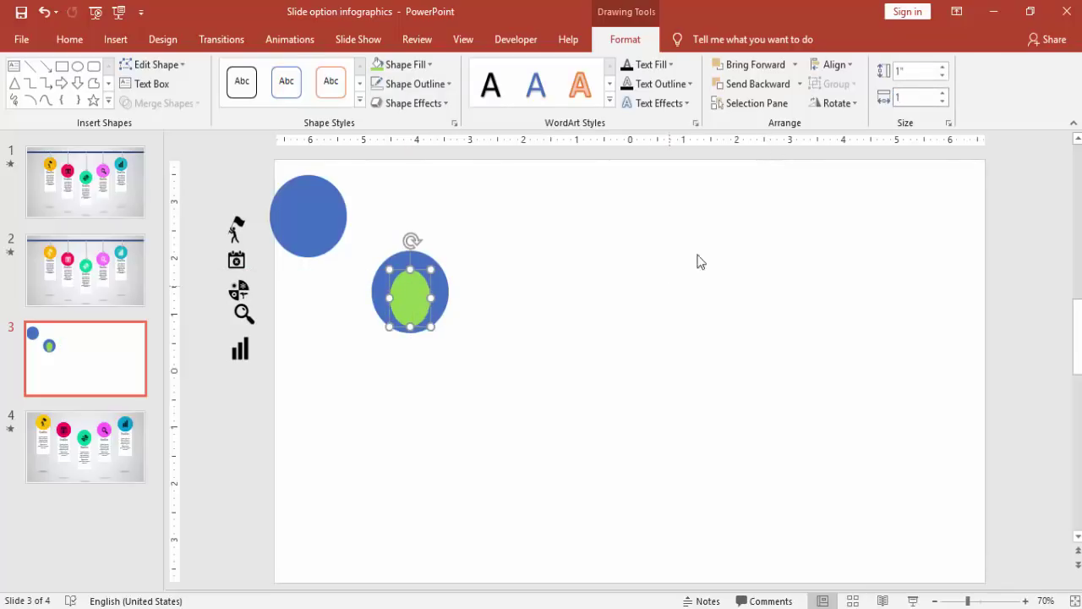
{"action": "left_click", "coordinate": [922, 71]}
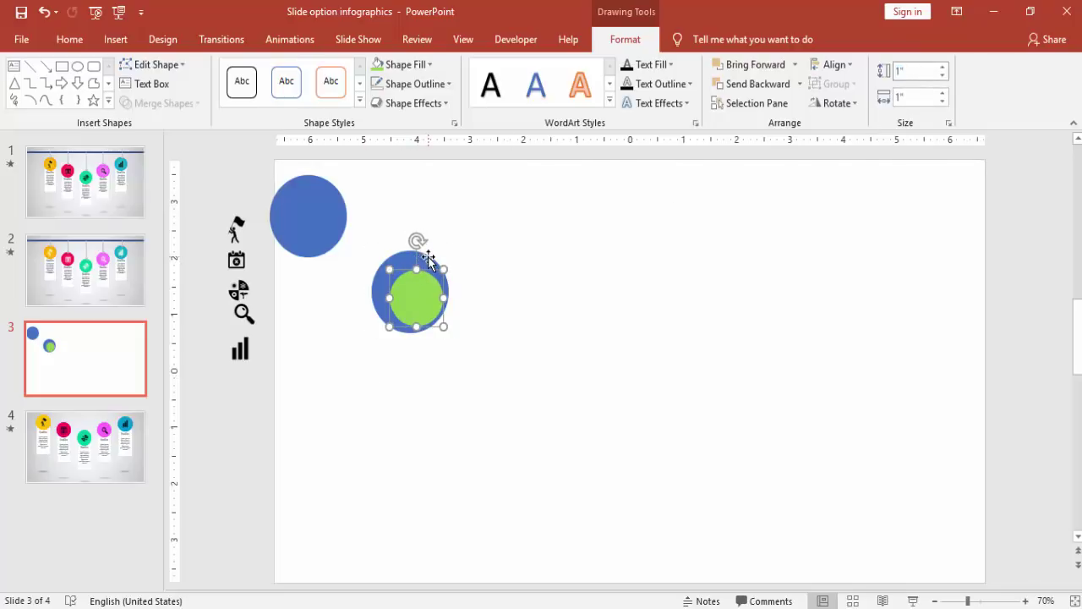
{"action": "left_click", "coordinate": [427, 256], "text": "shift"}
{"action": "left_click", "coordinate": [832, 65]}
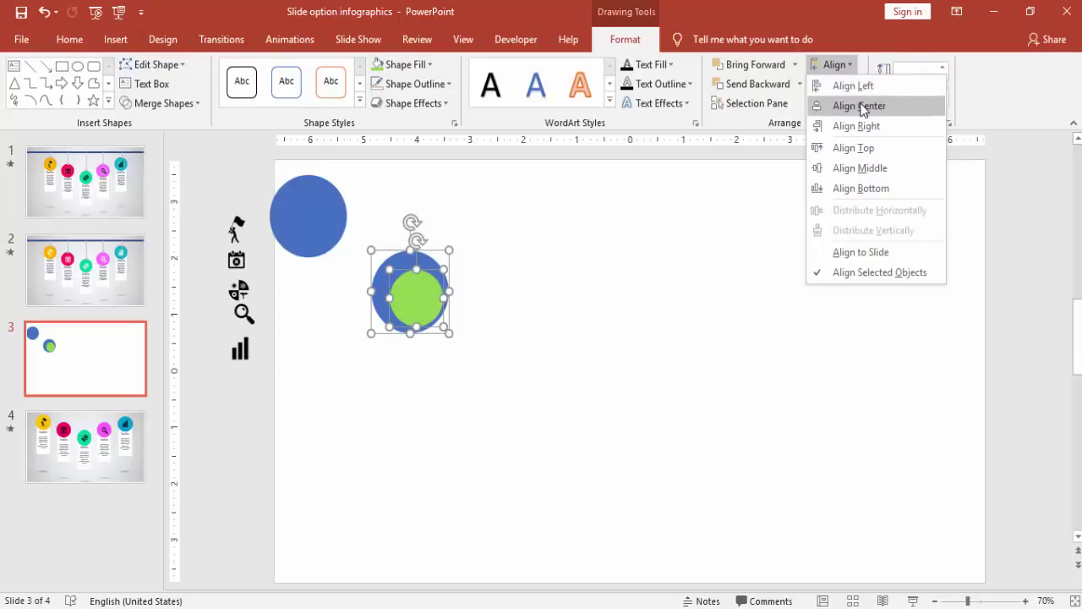
{"action": "left_click", "coordinate": [863, 108]}
{"action": "left_click", "coordinate": [845, 66]}
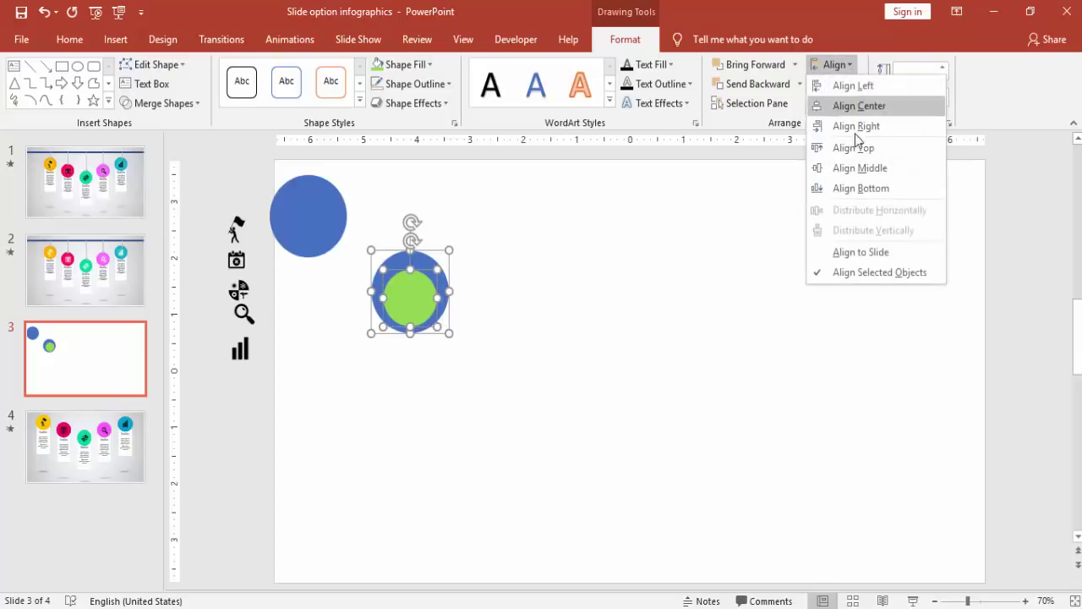
{"action": "left_click", "coordinate": [860, 168]}
{"action": "left_click", "coordinate": [644, 273]}
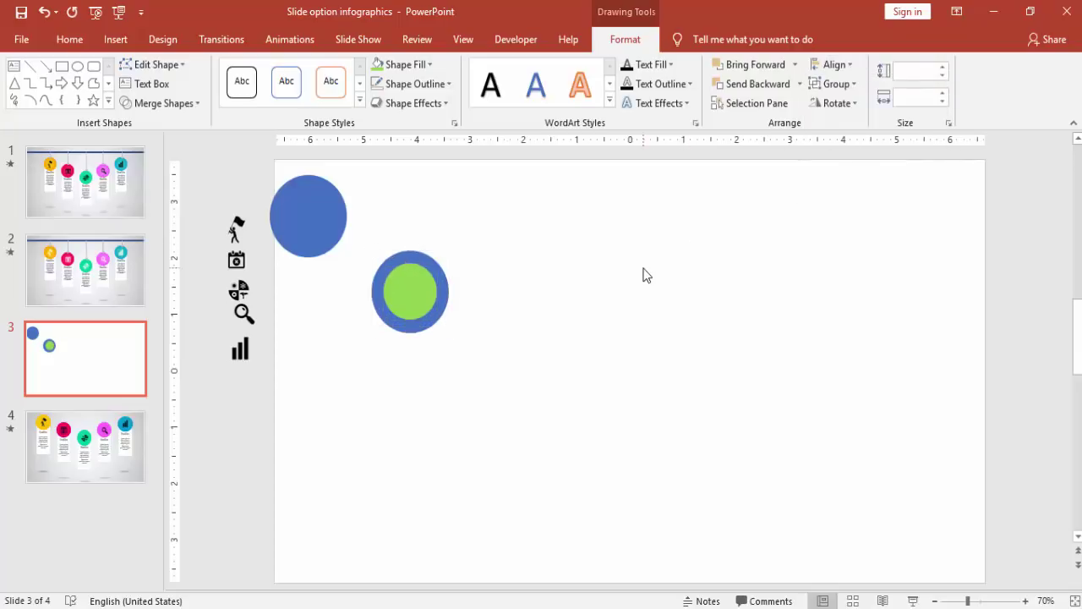
Step: Give the slide background a gray gradient fill
{"action": "right_click", "coordinate": [592, 264]}
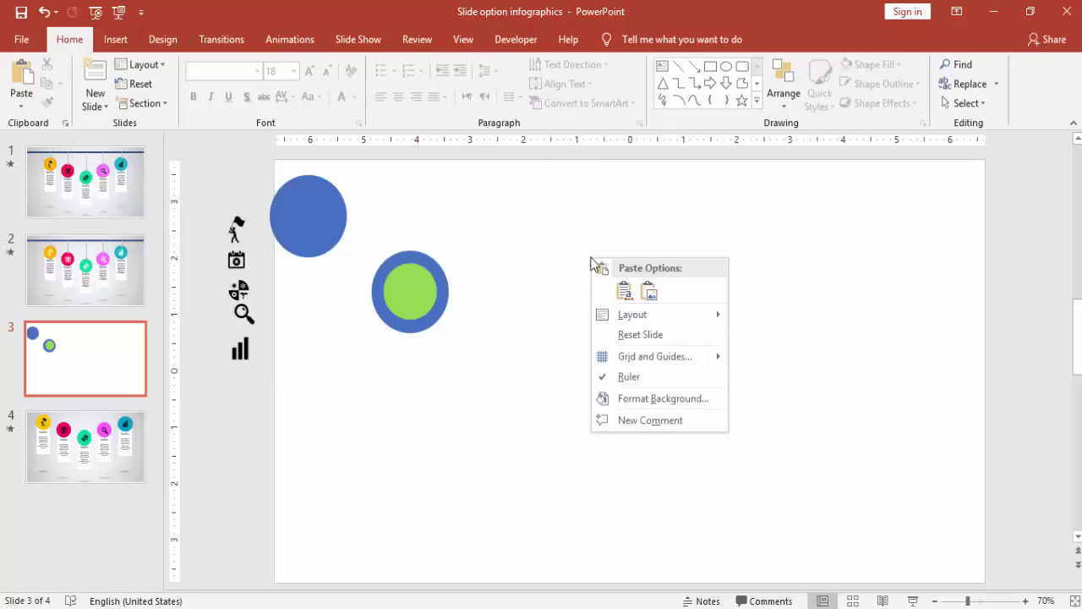
{"action": "left_click", "coordinate": [676, 406]}
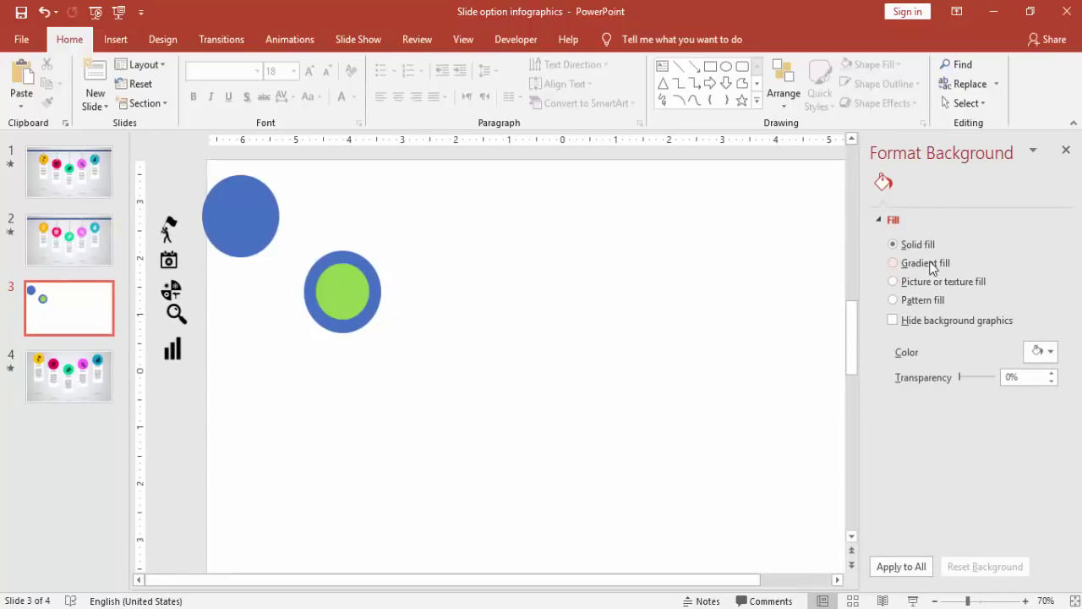
{"action": "left_click", "coordinate": [930, 264]}
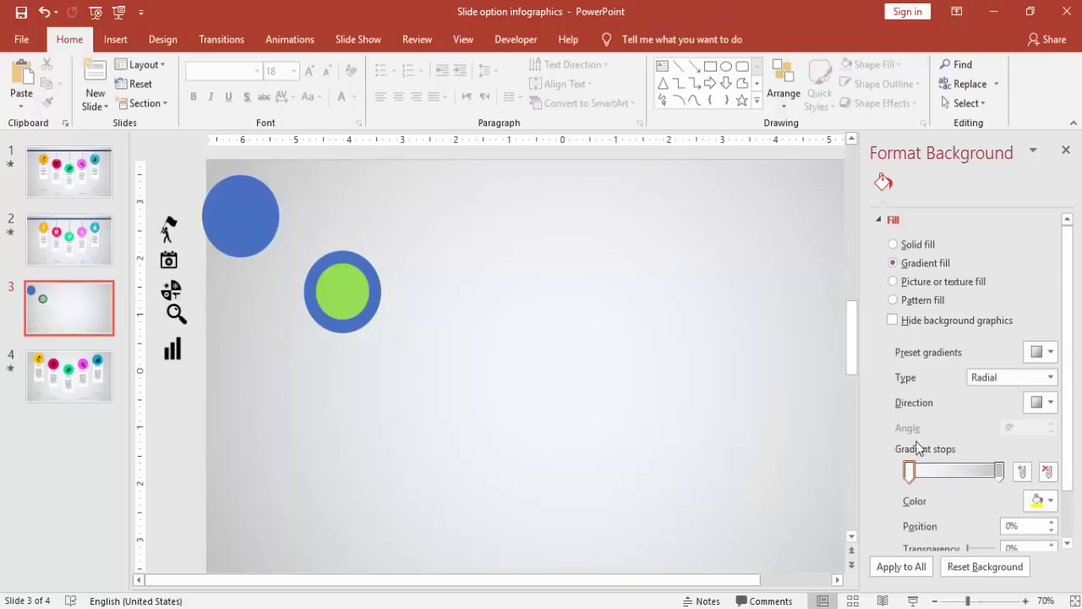
Step: Fill the inner circle white and add an Outer Offset Bottom Right shadow
{"action": "left_click", "coordinate": [352, 306]}
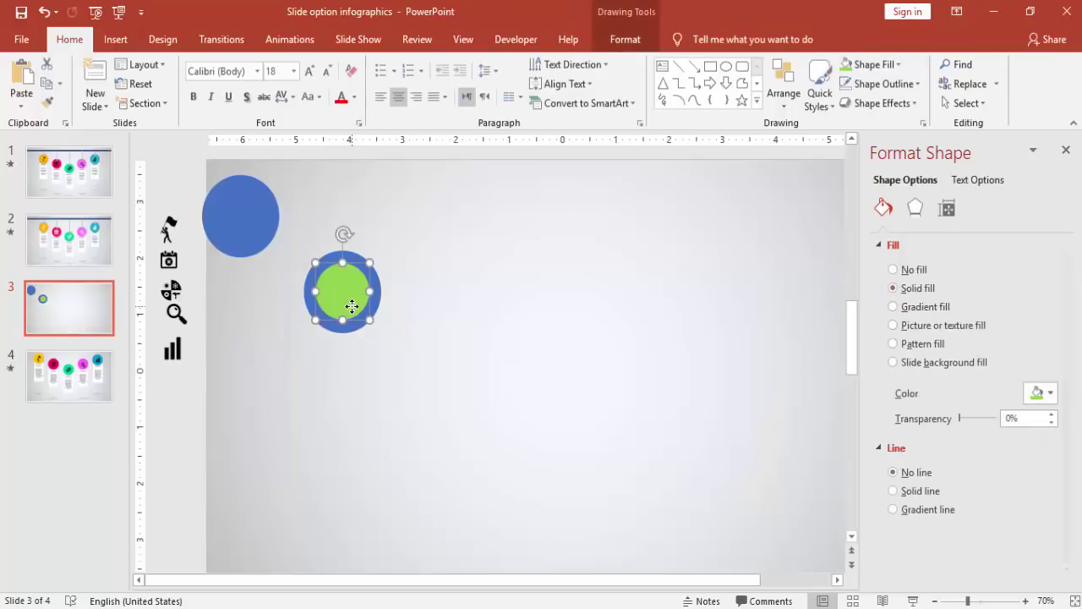
{"action": "left_click", "coordinate": [636, 42]}
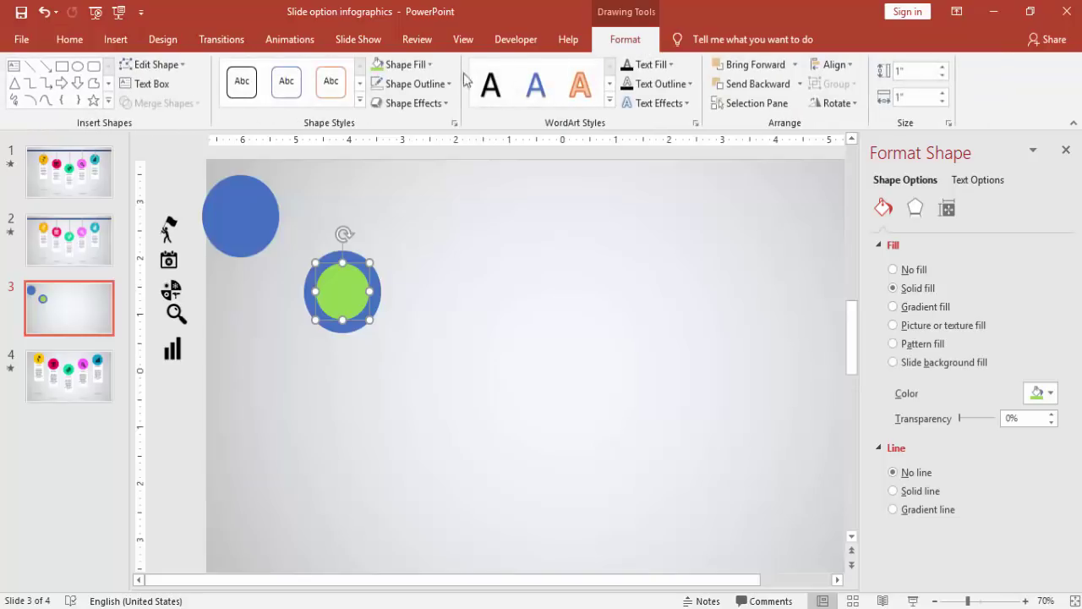
{"action": "left_click", "coordinate": [409, 68]}
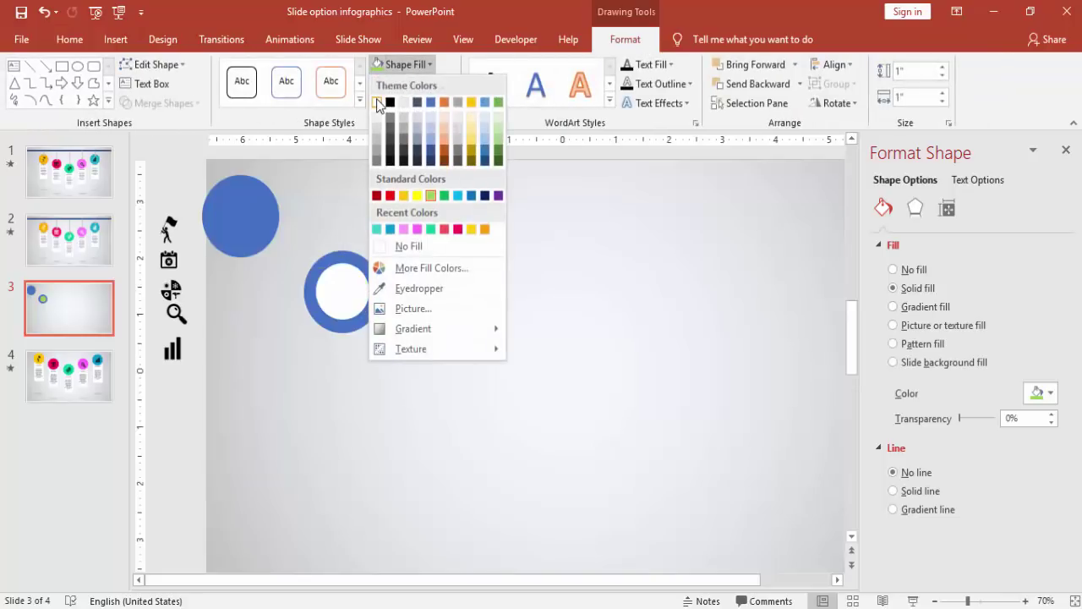
{"action": "left_click", "coordinate": [377, 102]}
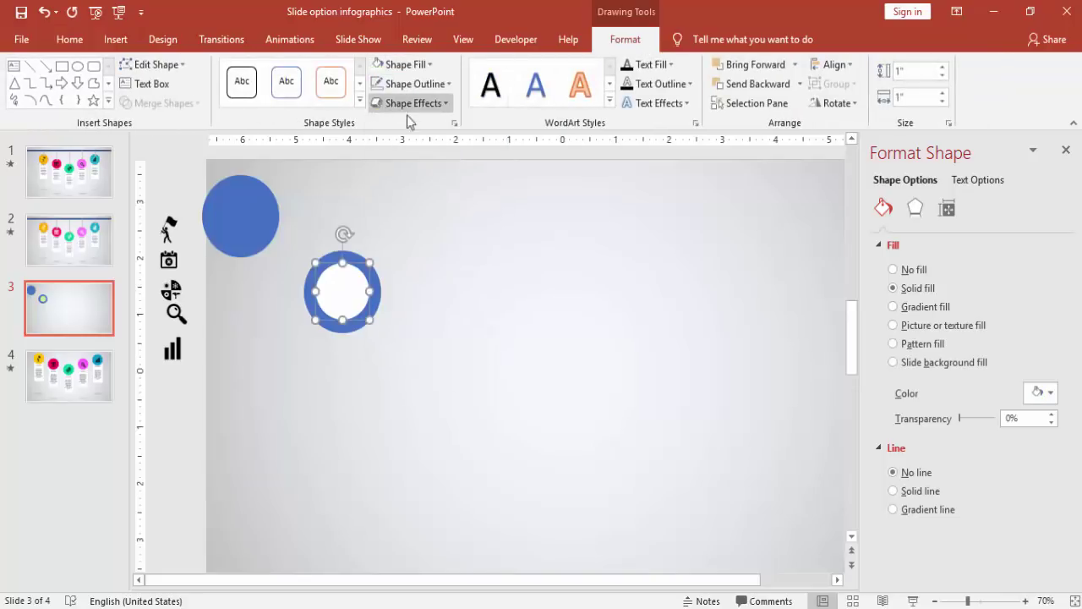
{"action": "left_click", "coordinate": [918, 206]}
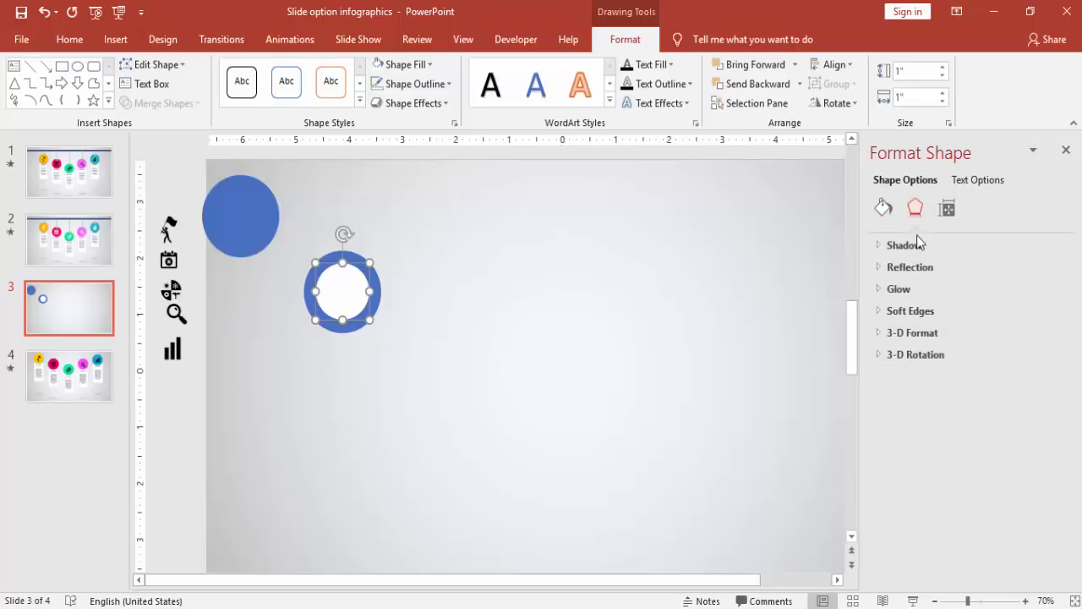
{"action": "left_click", "coordinate": [919, 245]}
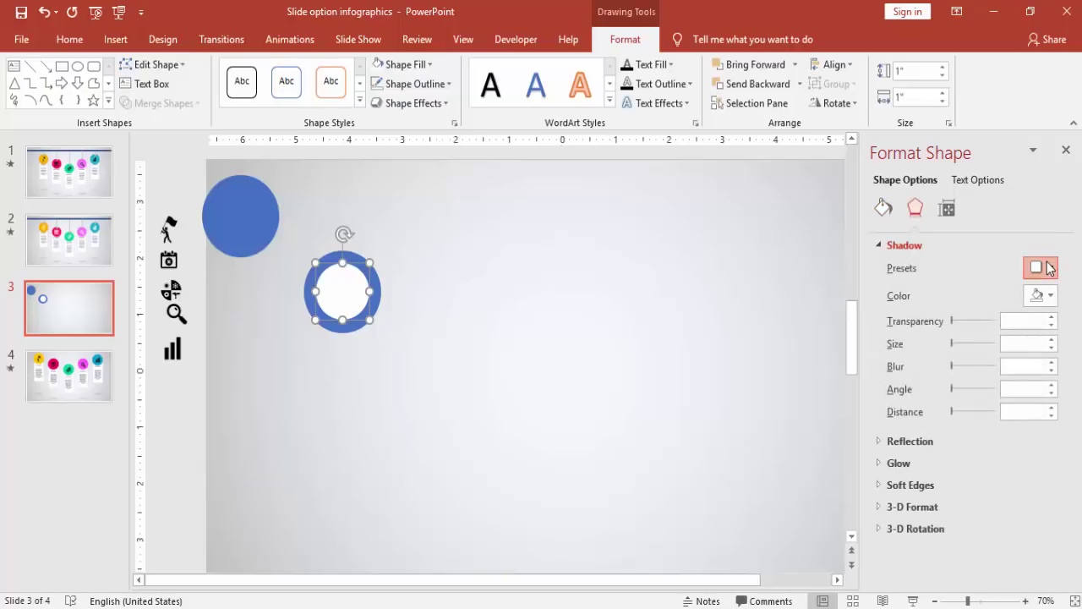
{"action": "left_click", "coordinate": [1042, 267]}
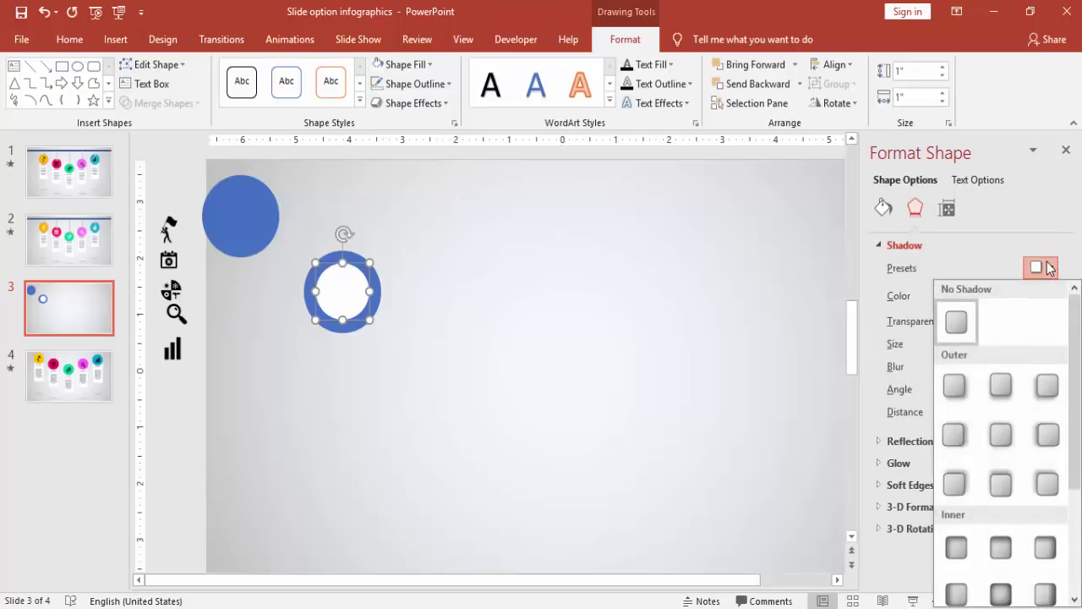
{"action": "left_click", "coordinate": [958, 388]}
{"action": "left_click", "coordinate": [575, 294]}
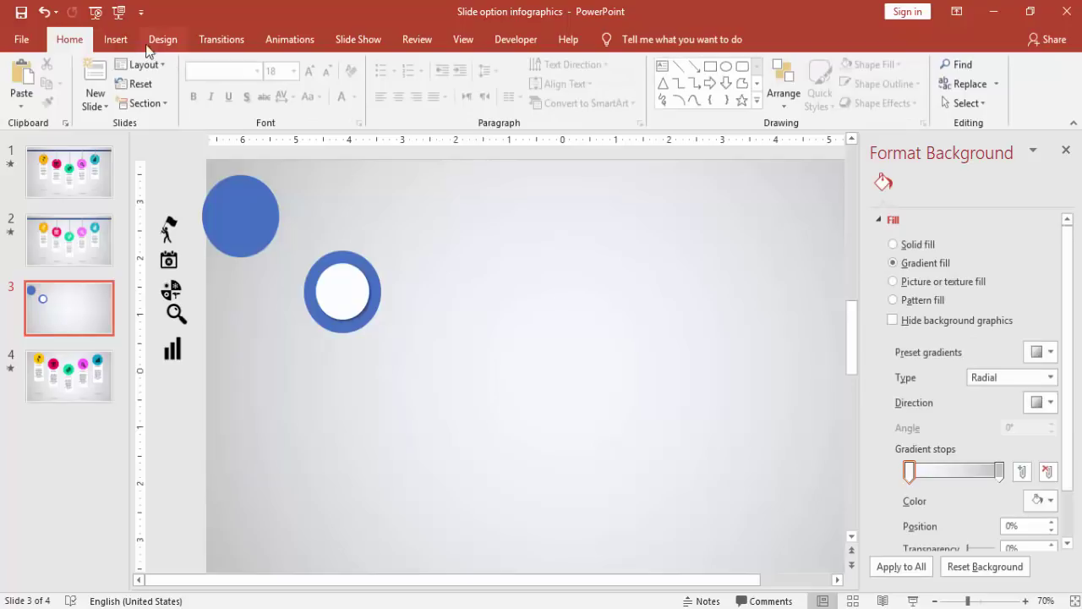
Step: Draw a tall white rectangle with no outline below the ring and send it behind the ring
{"action": "left_click", "coordinate": [116, 39]}
{"action": "left_click", "coordinate": [290, 106]}
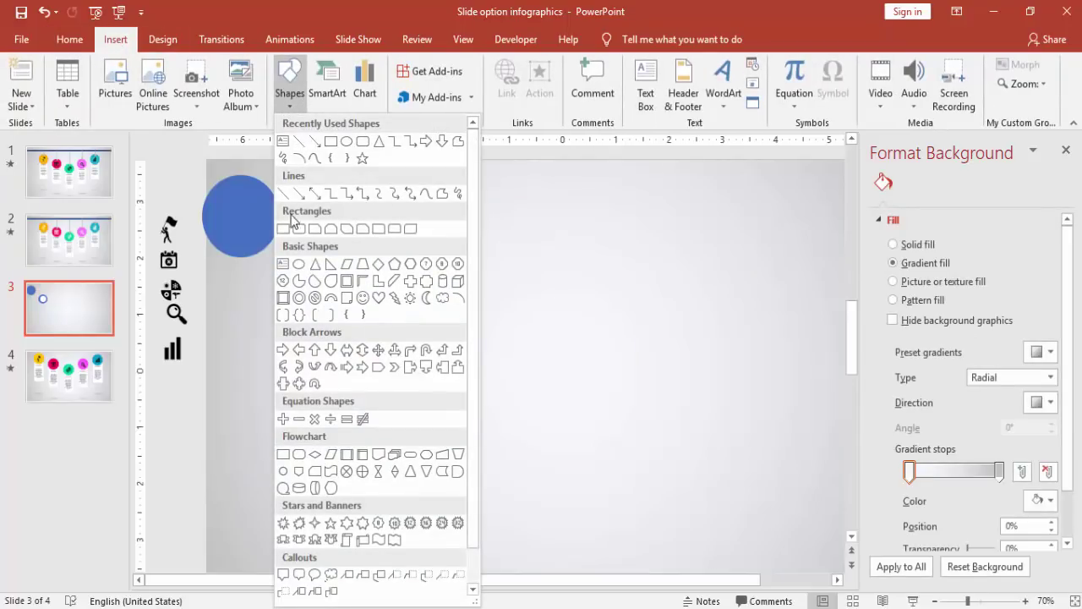
{"action": "left_click", "coordinate": [285, 230]}
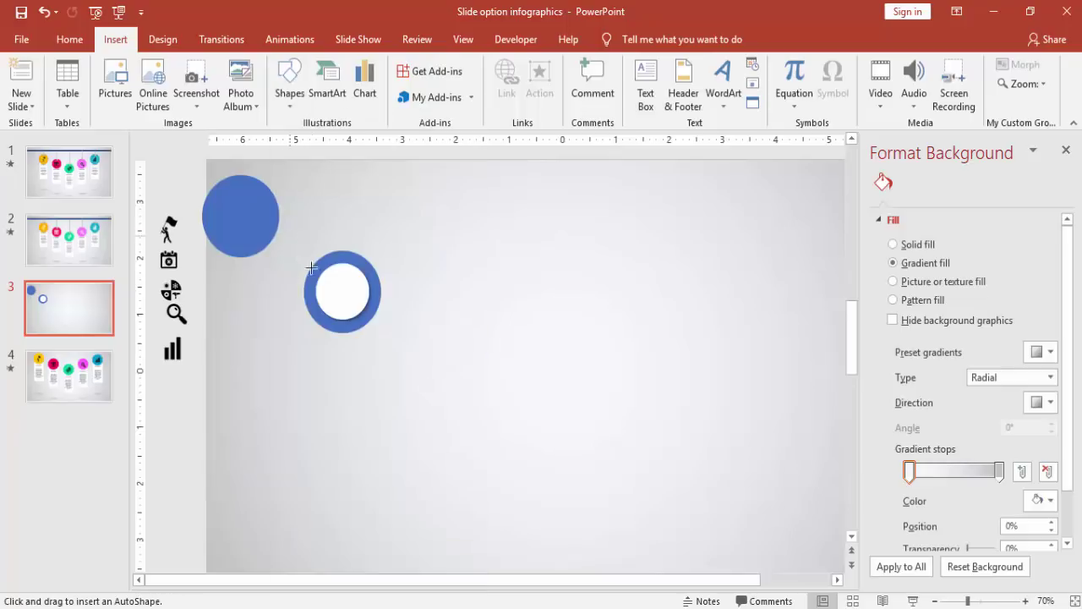
{"action": "left_click_drag", "start_coordinate": [305, 288], "coordinate": [382, 478]}
{"action": "left_click", "coordinate": [418, 84]}
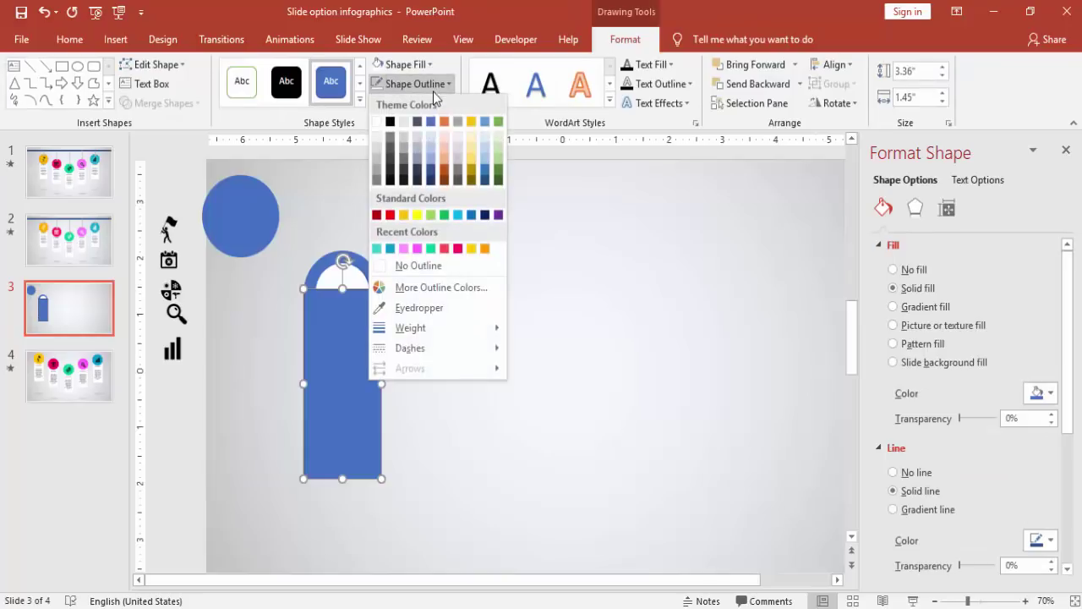
{"action": "left_click", "coordinate": [439, 267]}
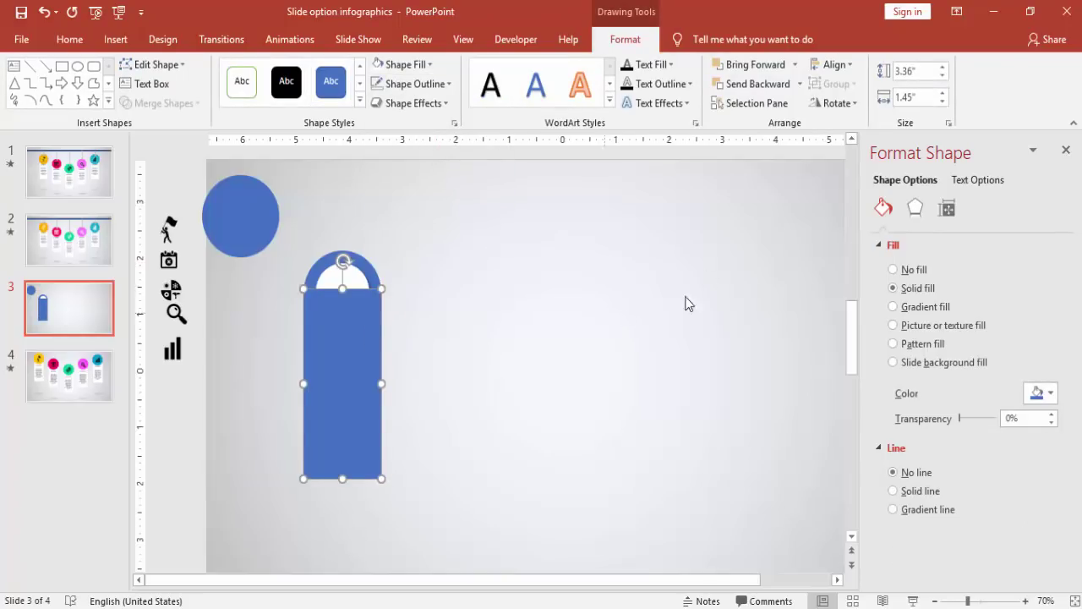
{"action": "left_click", "coordinate": [394, 67]}
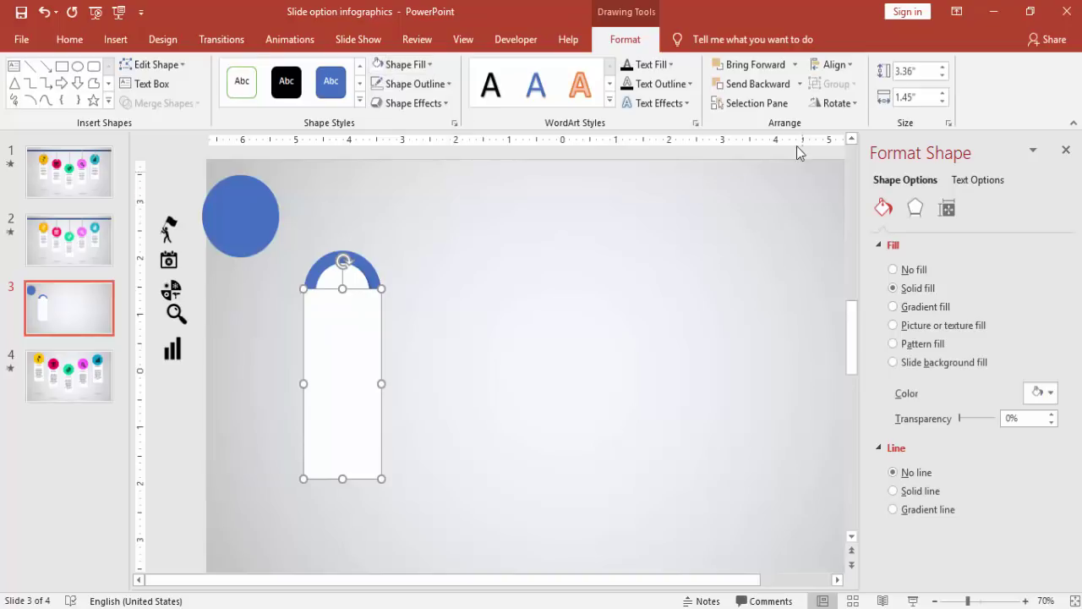
{"action": "left_click", "coordinate": [799, 83]}
{"action": "left_click", "coordinate": [771, 120]}
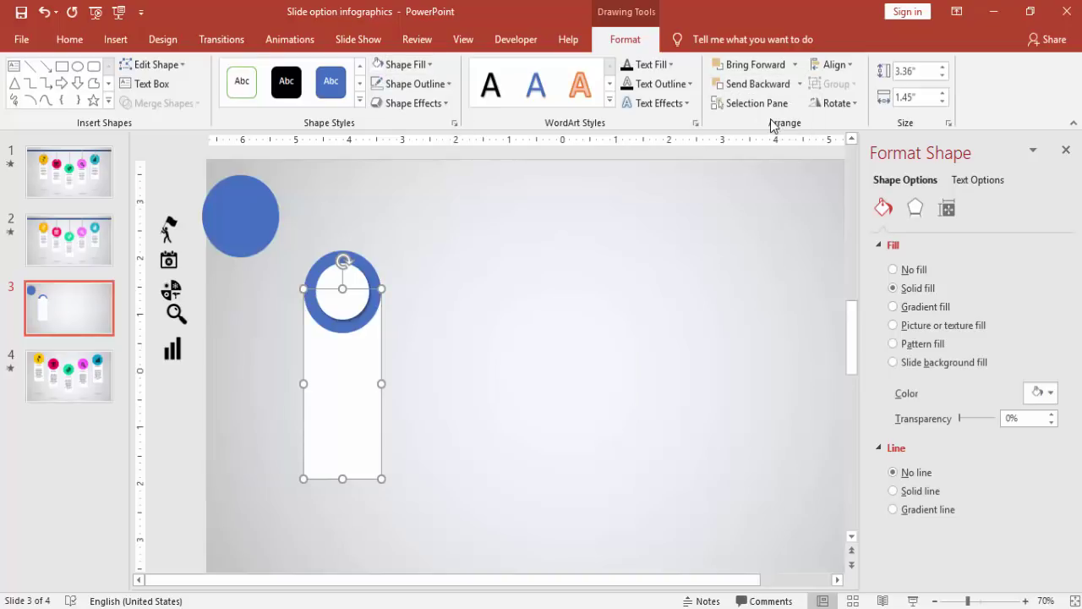
{"action": "left_click", "coordinate": [527, 271]}
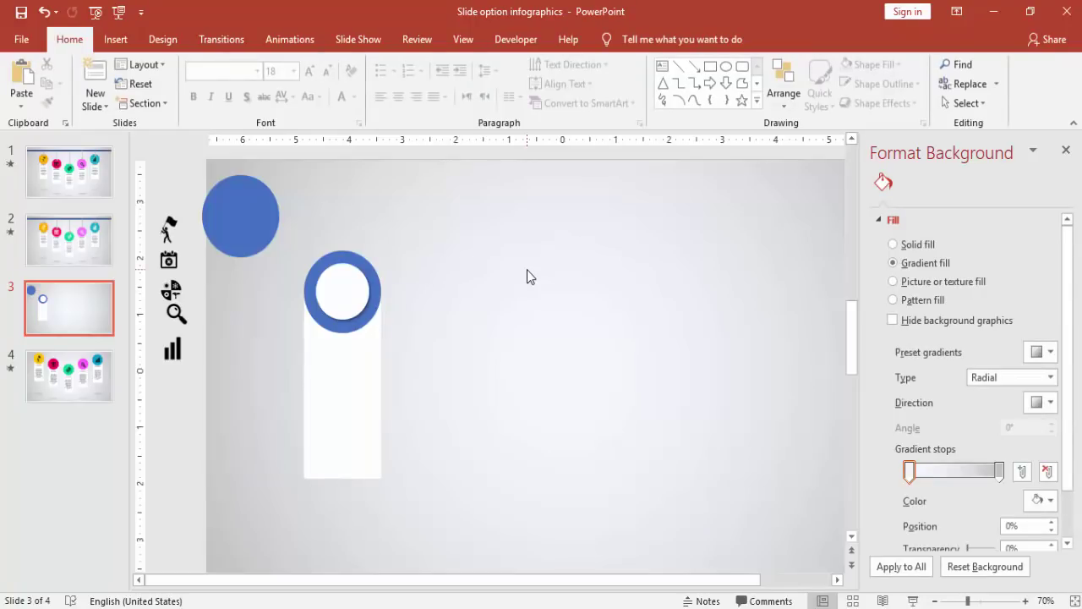
Step: Set the white rectangle's height to 3.15 inches
{"action": "scroll", "coordinate": [527, 269], "scroll_direction": "right", "scroll_amount": 2}
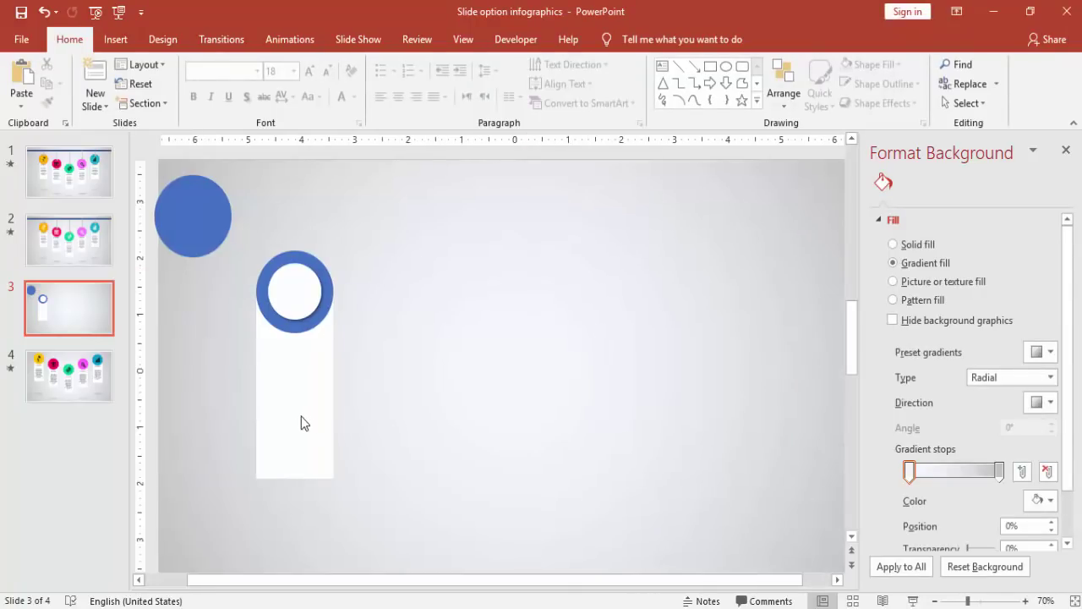
{"action": "left_click", "coordinate": [301, 416]}
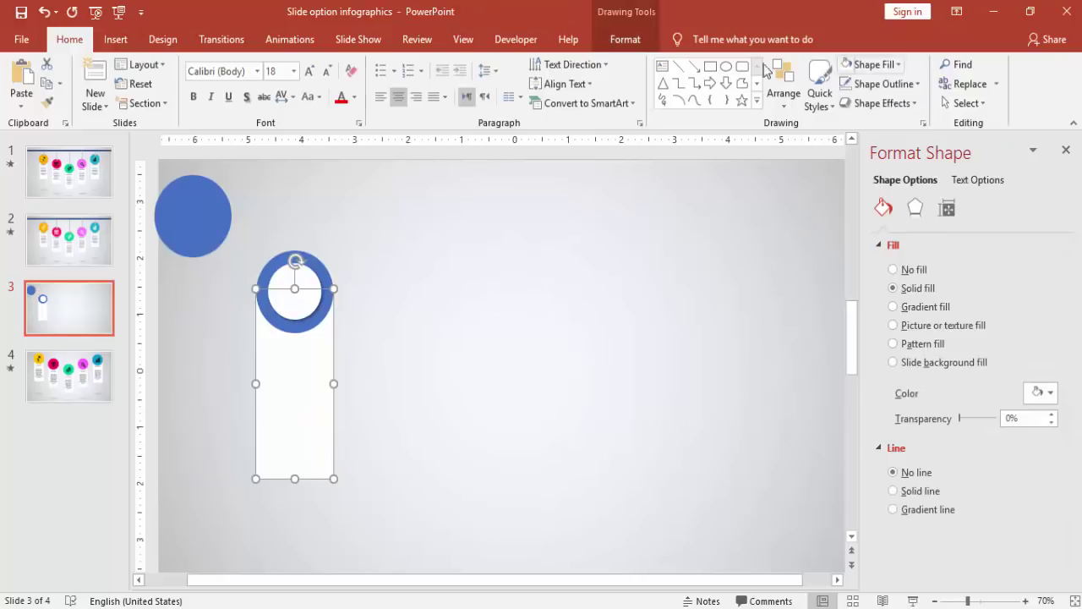
{"action": "left_click", "coordinate": [621, 40]}
{"action": "left_click", "coordinate": [909, 71]}
{"action": "type", "text": "3.15"}
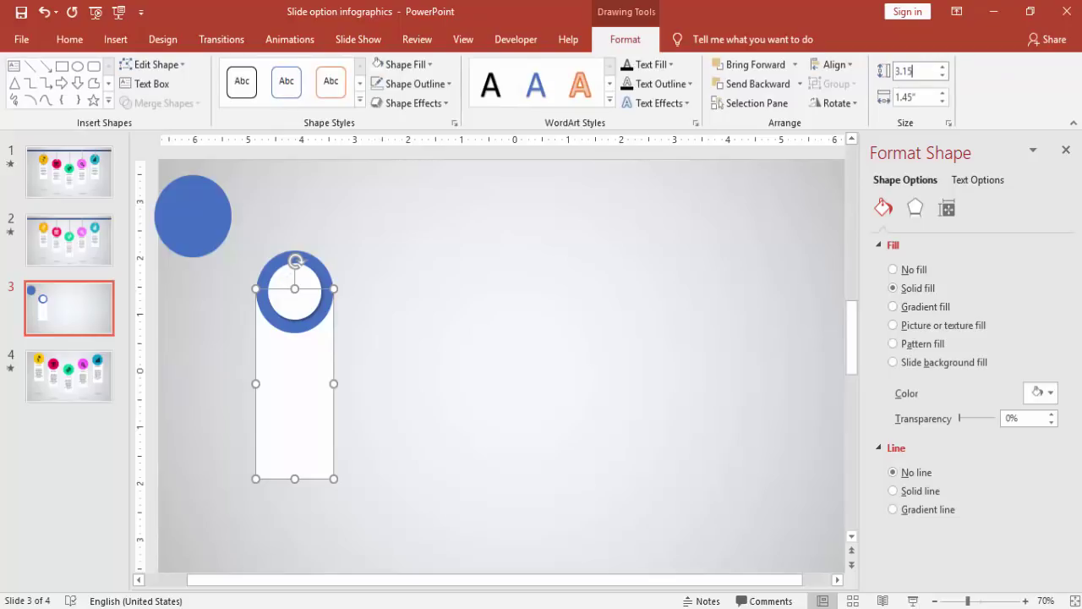
{"action": "key", "text": "Return"}
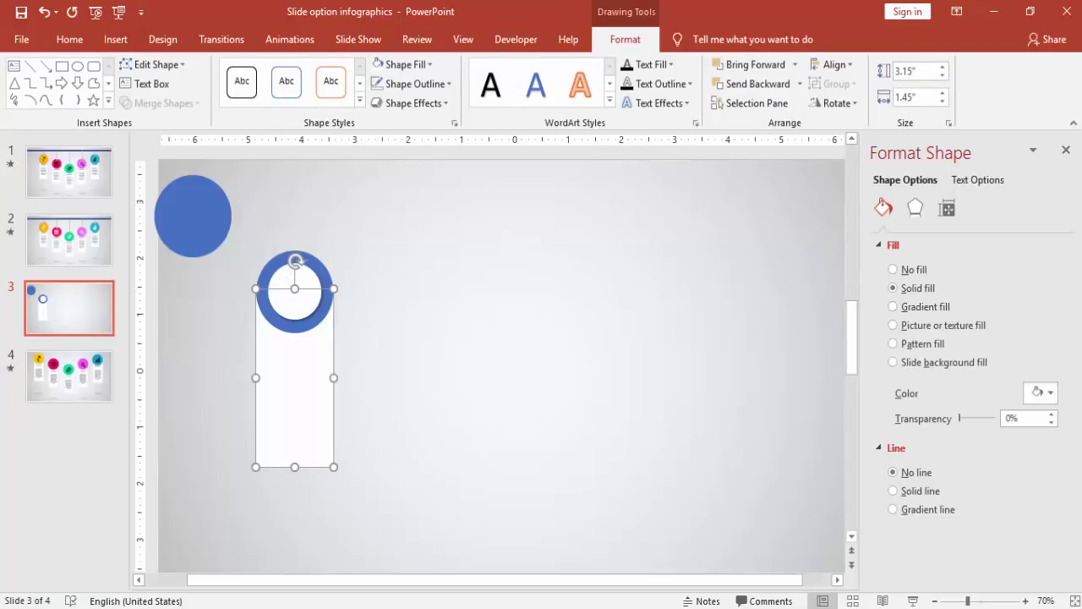
{"action": "left_click", "coordinate": [464, 340]}
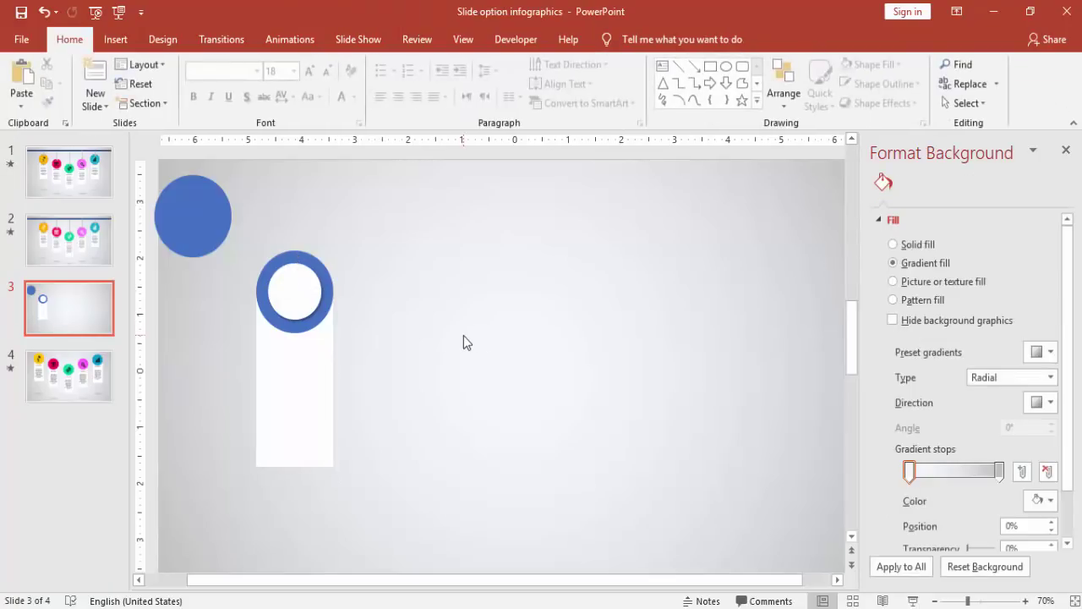
{"action": "left_click", "coordinate": [304, 256]}
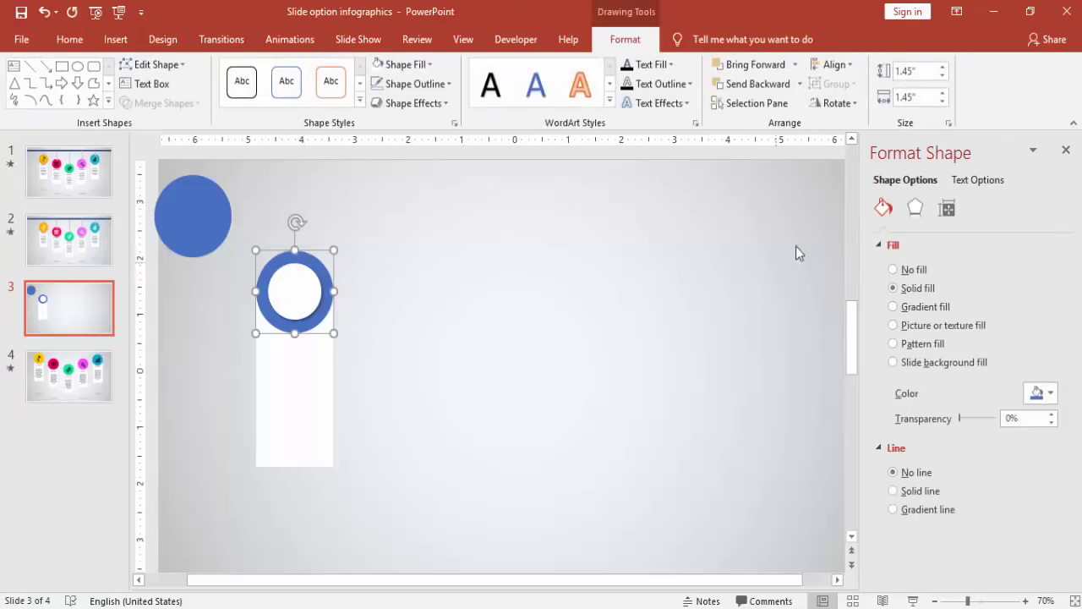
Step: Switch the ring to a linear gradient fill with an orange right stop
{"action": "left_click", "coordinate": [930, 307]}
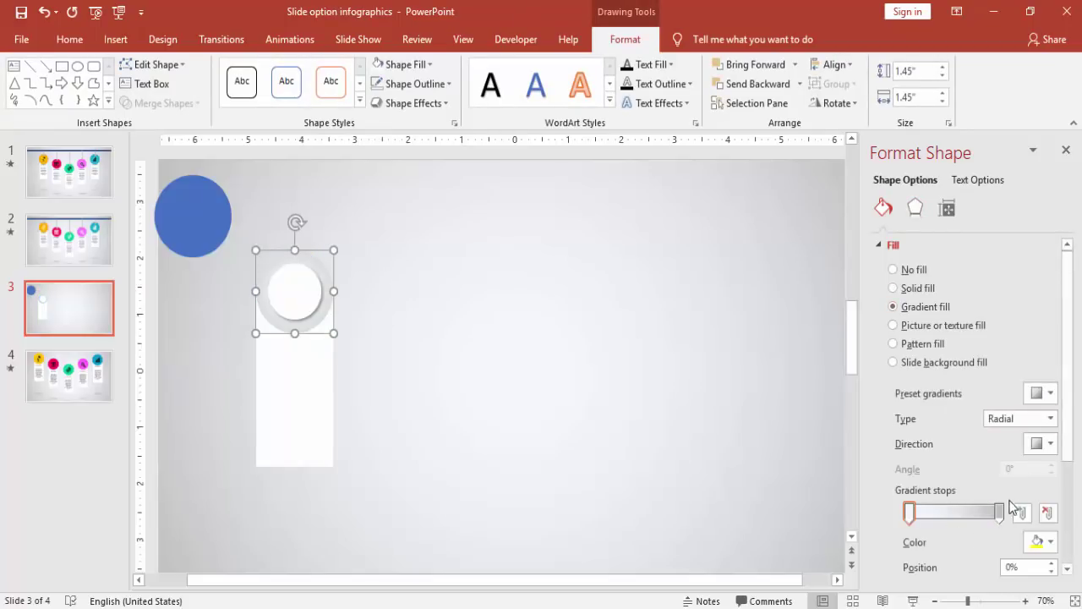
{"action": "left_click", "coordinate": [1019, 419]}
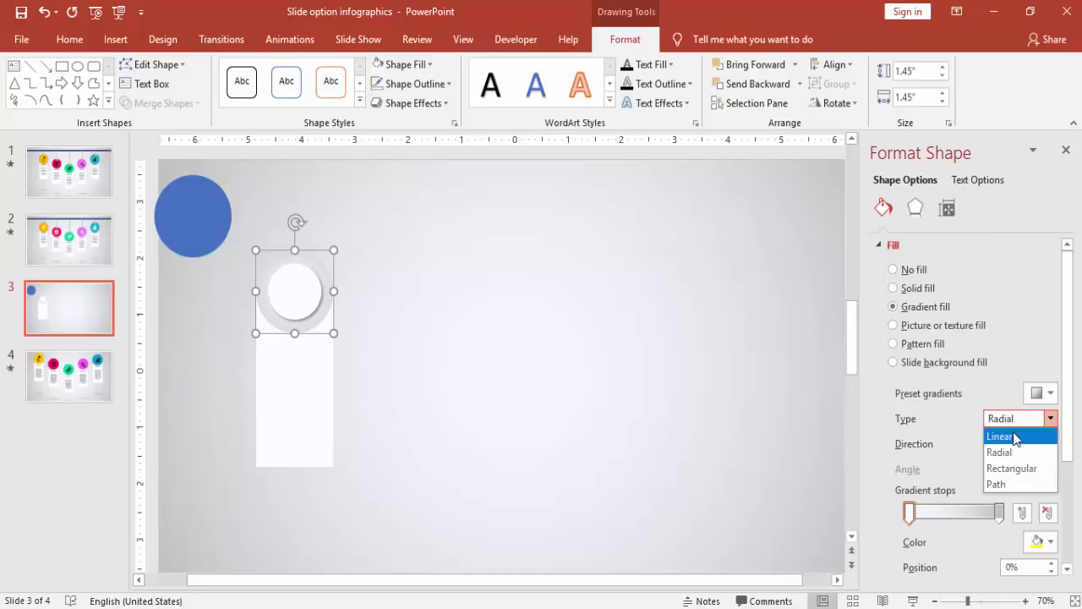
{"action": "left_click", "coordinate": [1018, 435]}
{"action": "left_click", "coordinate": [998, 511]}
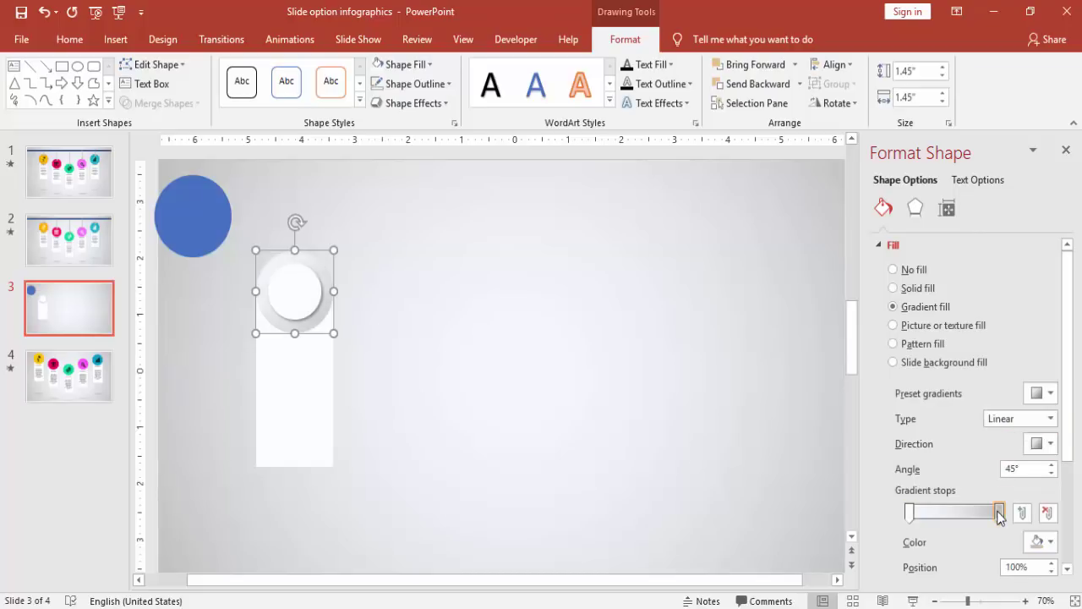
{"action": "left_click", "coordinate": [1046, 542]}
{"action": "left_click", "coordinate": [992, 504]}
{"action": "left_click", "coordinate": [441, 164]}
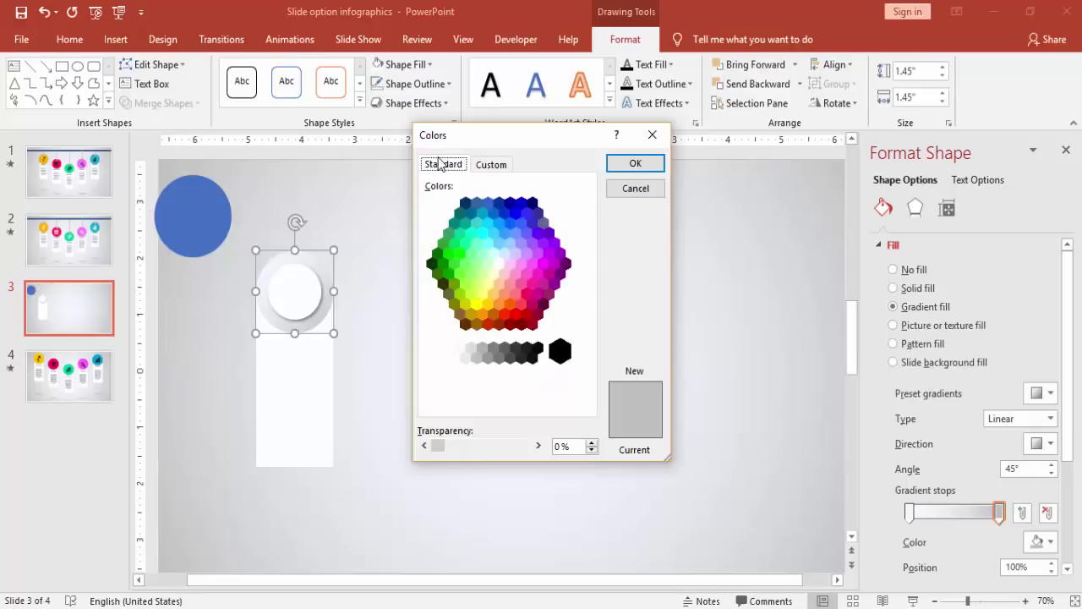
{"action": "left_click", "coordinate": [483, 311]}
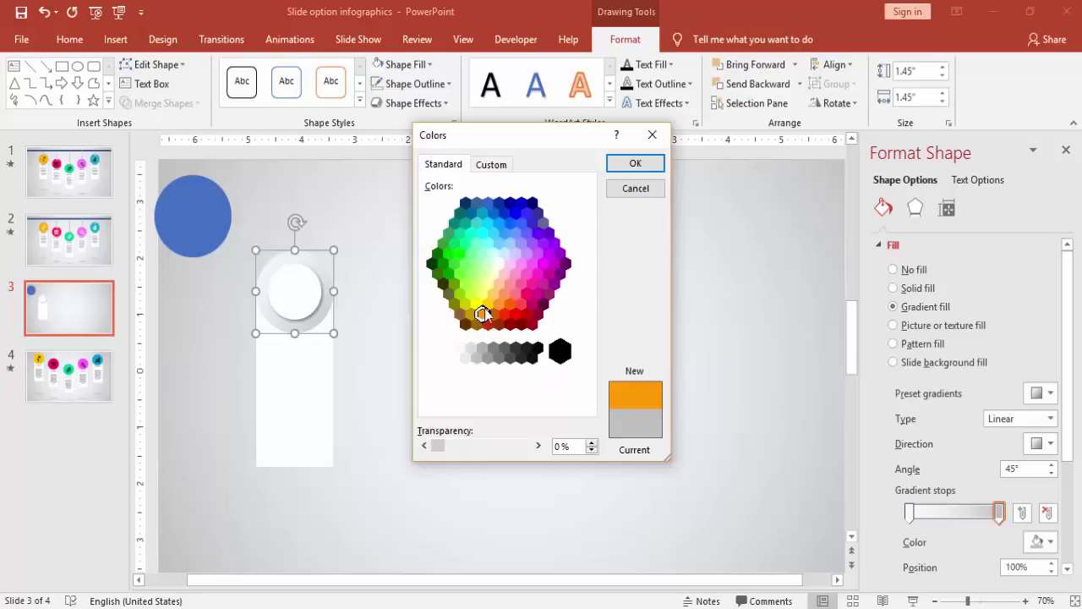
{"action": "left_click", "coordinate": [624, 165]}
Step: Make the left gradient stop yellow and shift the right stop slightly inward
{"action": "left_click", "coordinate": [909, 511]}
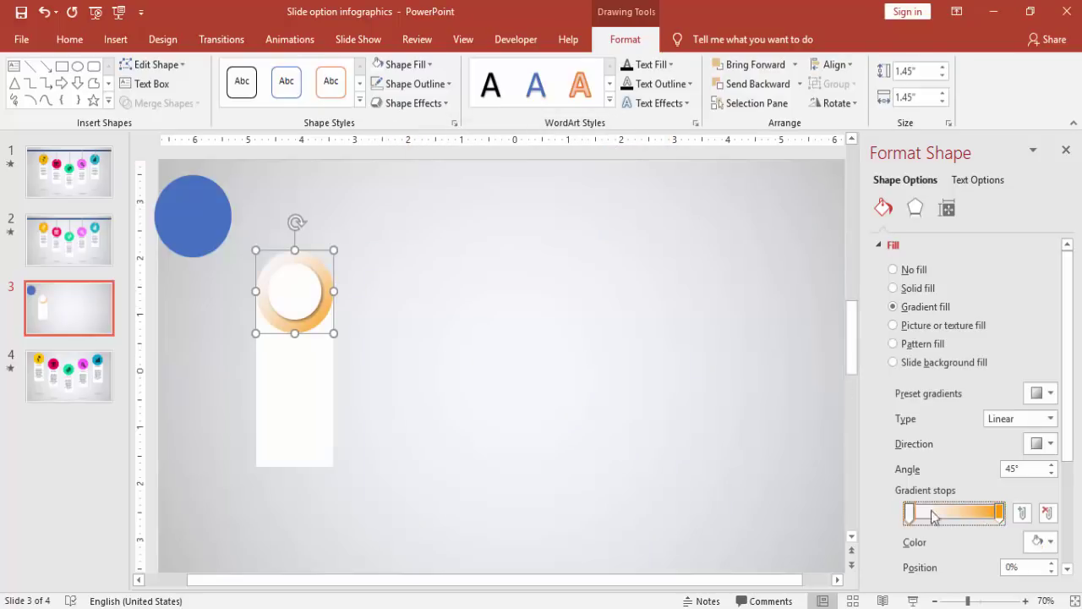
{"action": "left_click", "coordinate": [1037, 542]}
{"action": "left_click", "coordinate": [993, 504]}
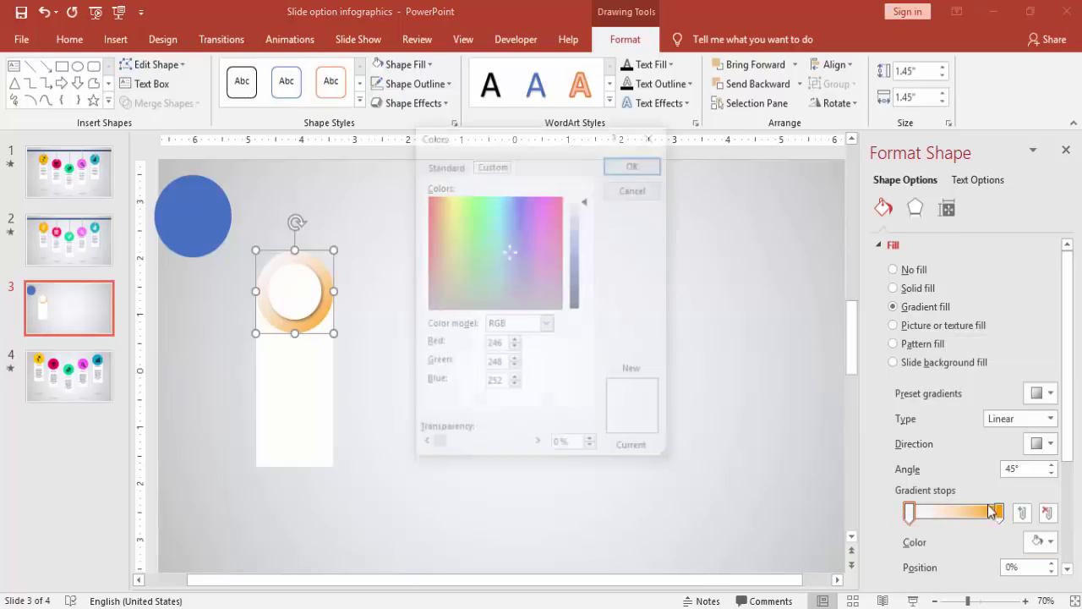
{"action": "left_click", "coordinate": [446, 165]}
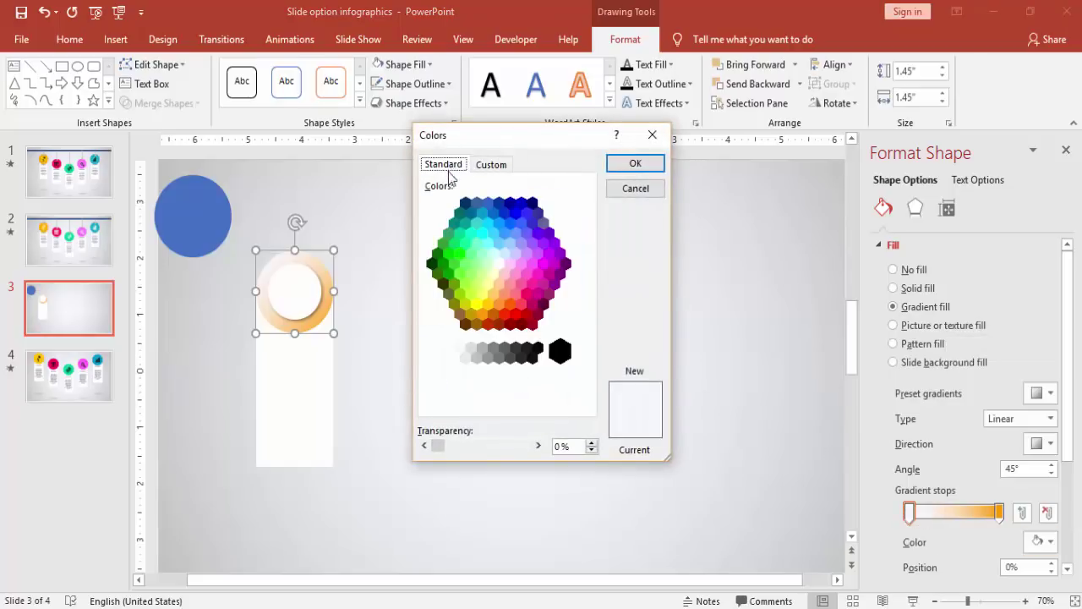
{"action": "left_click", "coordinate": [487, 309]}
{"action": "left_click", "coordinate": [647, 166]}
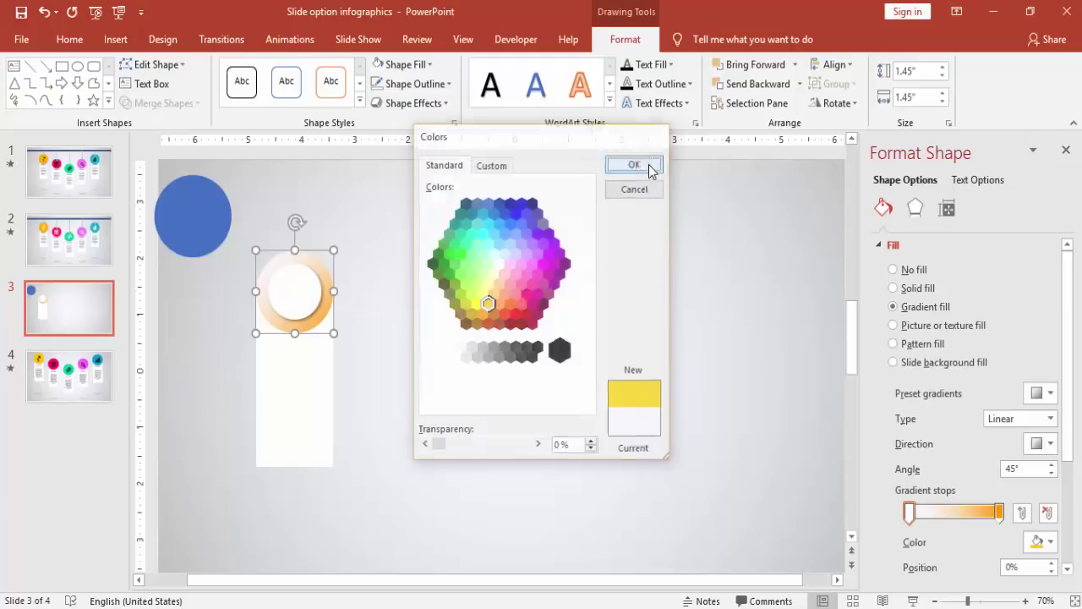
{"action": "left_click_drag", "start_coordinate": [999, 513], "coordinate": [993, 521]}
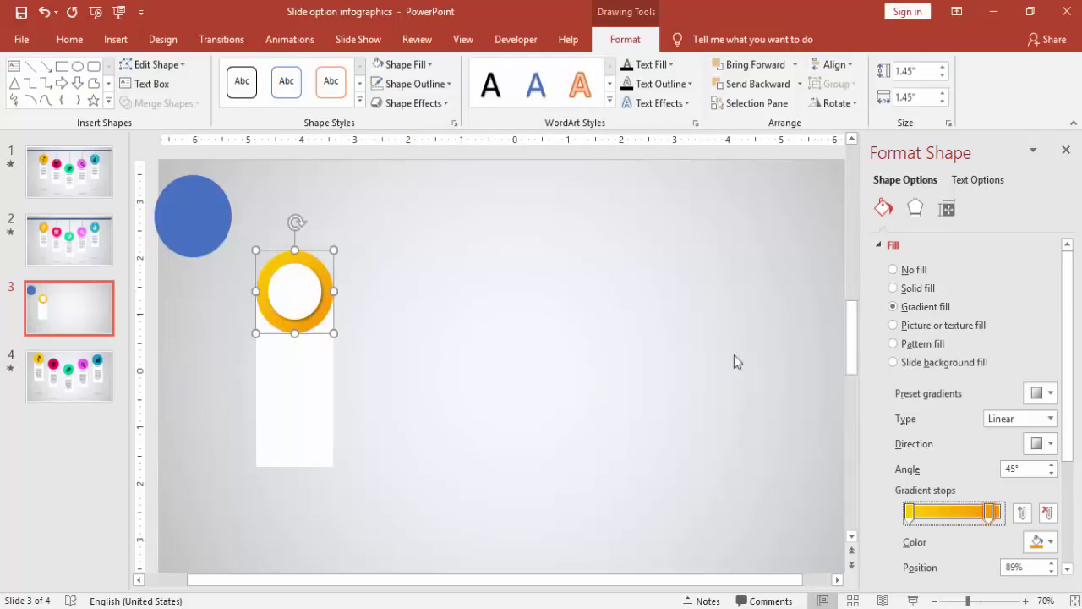
Step: Copy the ring's yellow-orange gradient onto the blue corner circle with Format Painter
{"action": "left_click", "coordinate": [56, 40]}
{"action": "left_click", "coordinate": [46, 103]}
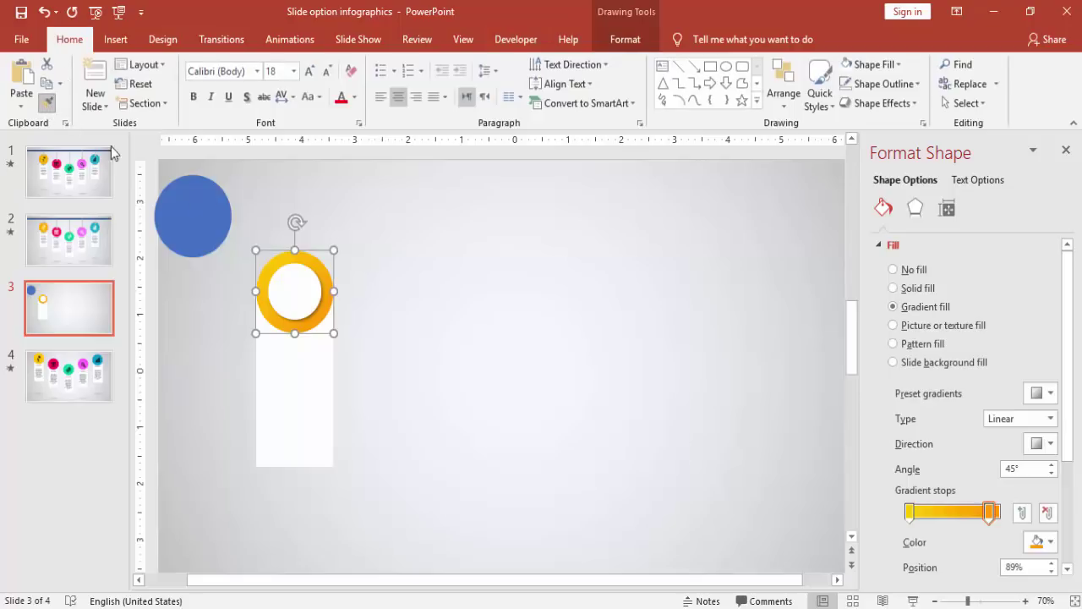
{"action": "left_click", "coordinate": [213, 203]}
{"action": "left_click", "coordinate": [354, 212]}
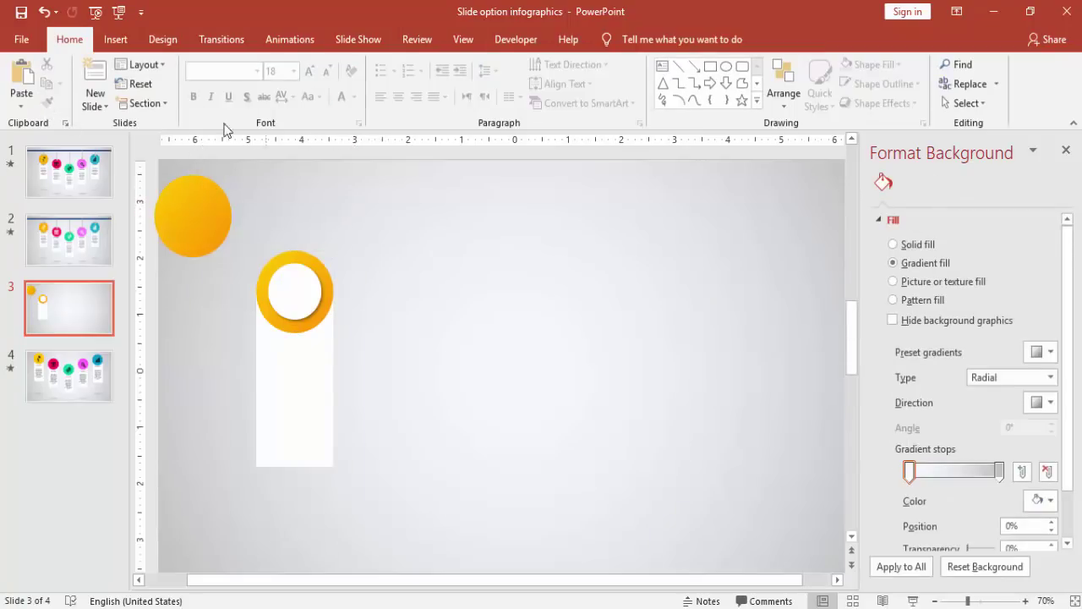
{"action": "left_click", "coordinate": [118, 42]}
Step: Add a text box reading 01 in bold Oswald and enlarge it
{"action": "left_click", "coordinate": [644, 88]}
{"action": "left_click", "coordinate": [394, 285]}
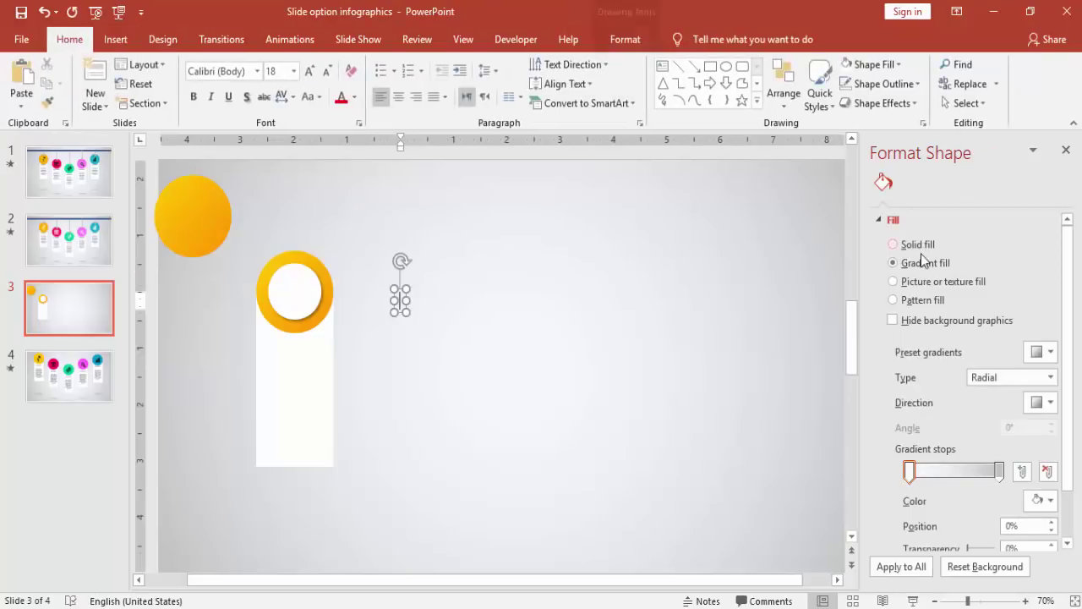
{"action": "type", "text": "01"}
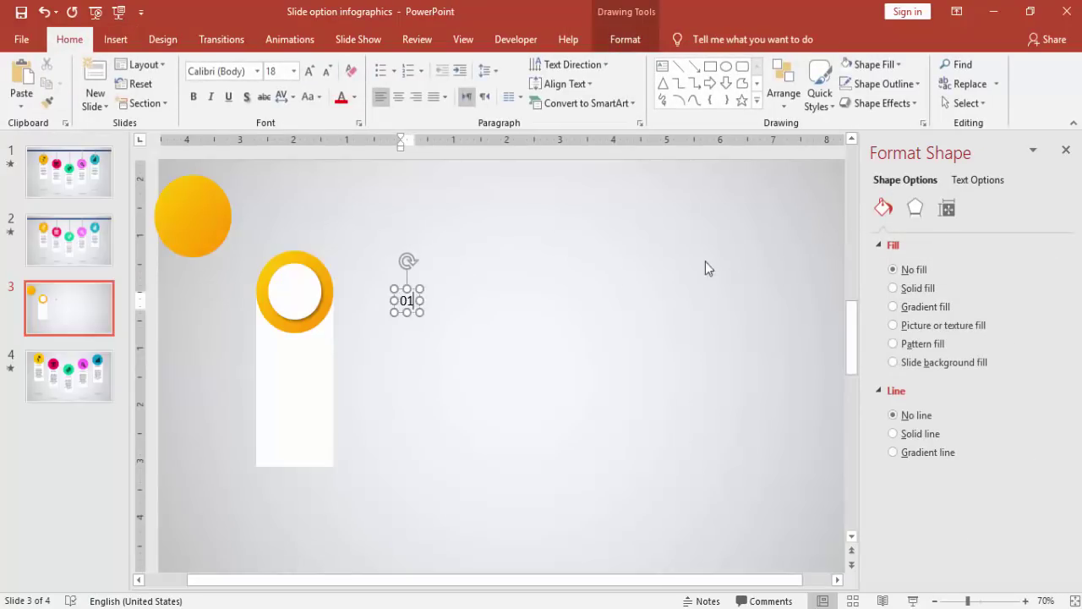
{"action": "left_click", "coordinate": [410, 291]}
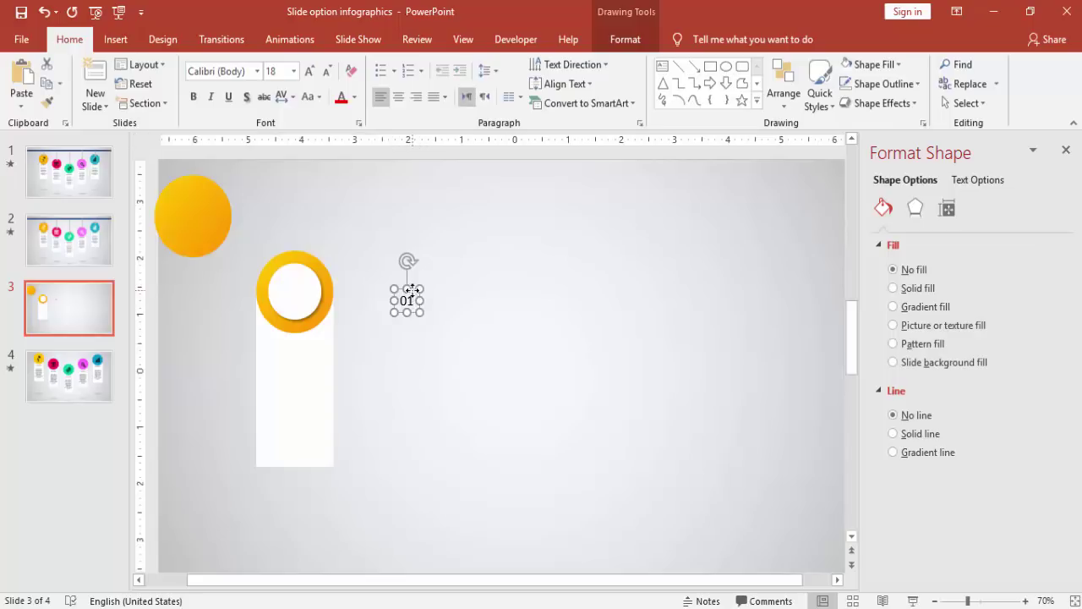
{"action": "left_click", "coordinate": [239, 72]}
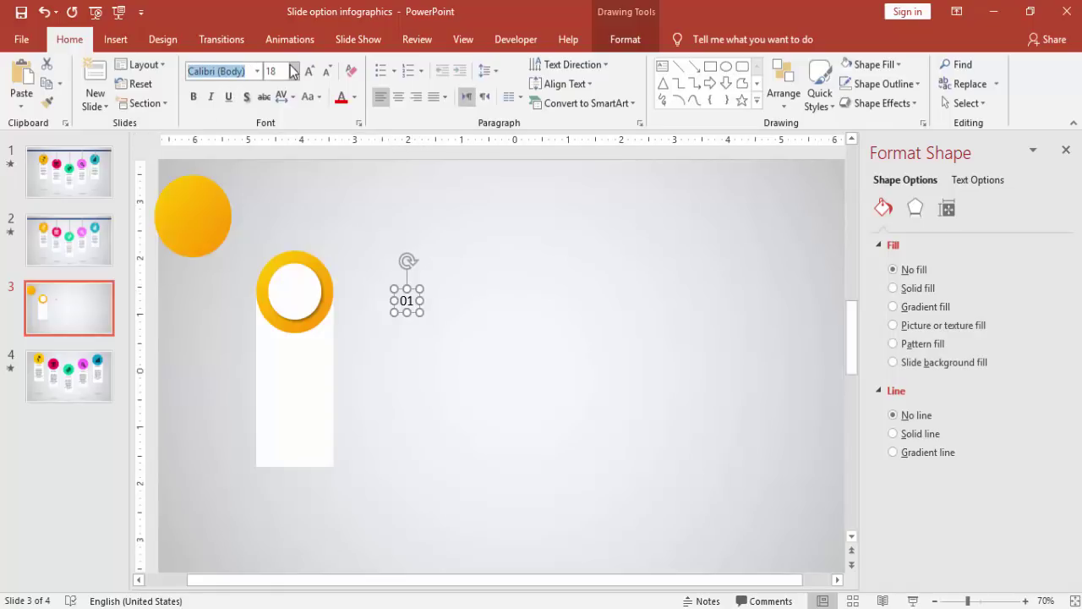
{"action": "type", "text": "Oswald"}
{"action": "key", "text": "Return"}
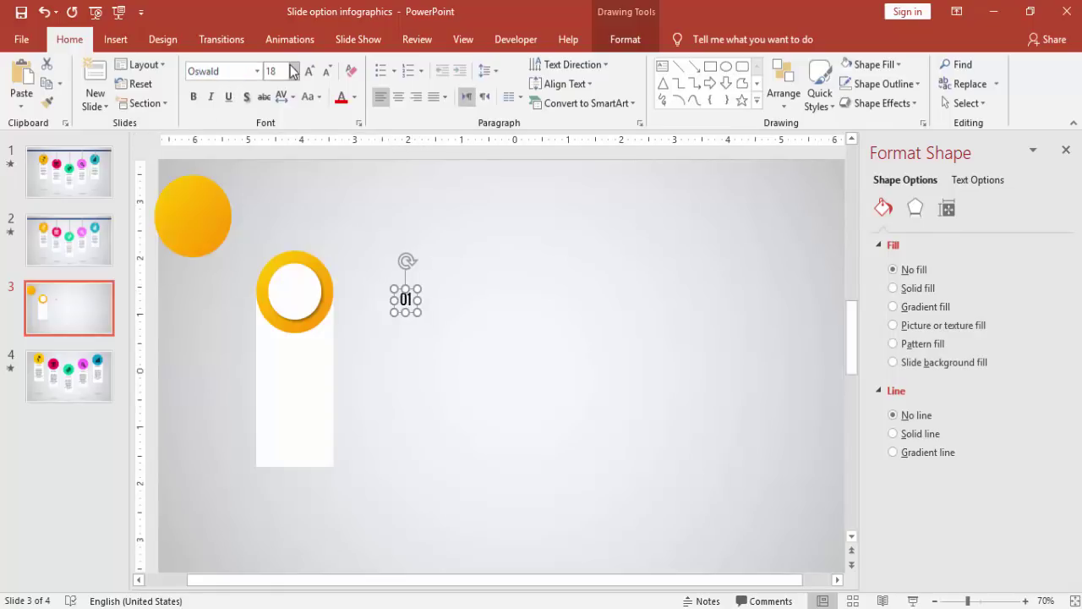
{"action": "left_click", "coordinate": [194, 96]}
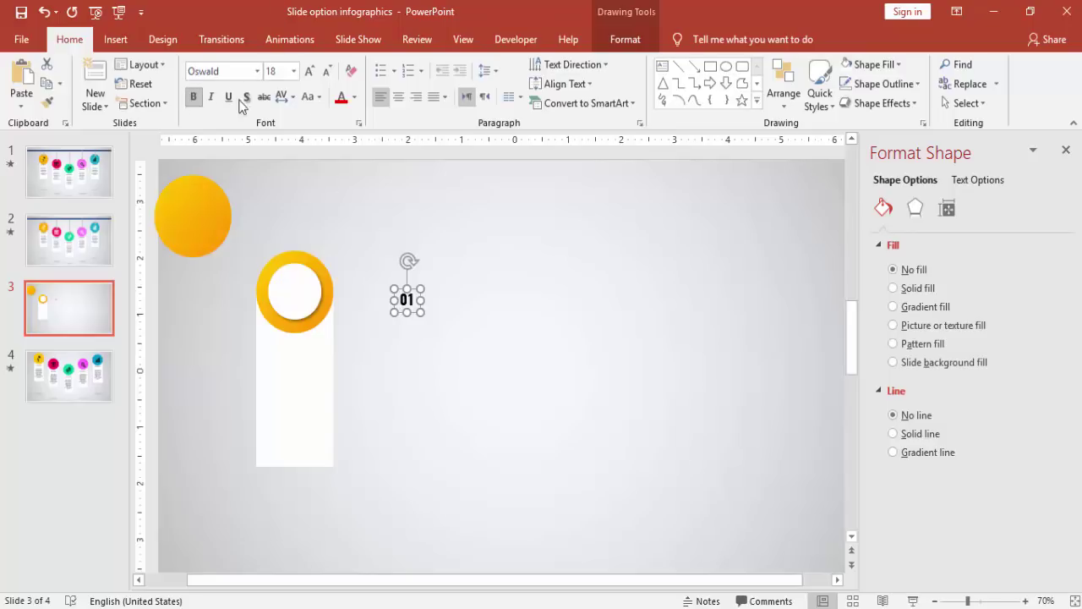
{"action": "left_click", "coordinate": [311, 72]}
{"action": "left_click", "coordinate": [311, 72]}
{"action": "left_click", "coordinate": [311, 71]}
{"action": "left_click", "coordinate": [311, 72]}
{"action": "left_click", "coordinate": [311, 71]}
Step: Place a copy of 01 inside the white circle and shrink the leftover copy to 18 pt
{"action": "mouse_move", "coordinate": [425, 289]}
{"action": "left_mouse_down"}
{"action": "mouse_move", "coordinate": [282, 282]}
{"action": "mouse_move", "coordinate": [412, 287]}
{"action": "left_mouse_up"}
{"action": "left_click", "coordinate": [328, 72]}
{"action": "left_click", "coordinate": [328, 72]}
{"action": "left_click", "coordinate": [328, 72]}
{"action": "left_click", "coordinate": [327, 72]}
{"action": "left_click", "coordinate": [327, 71]}
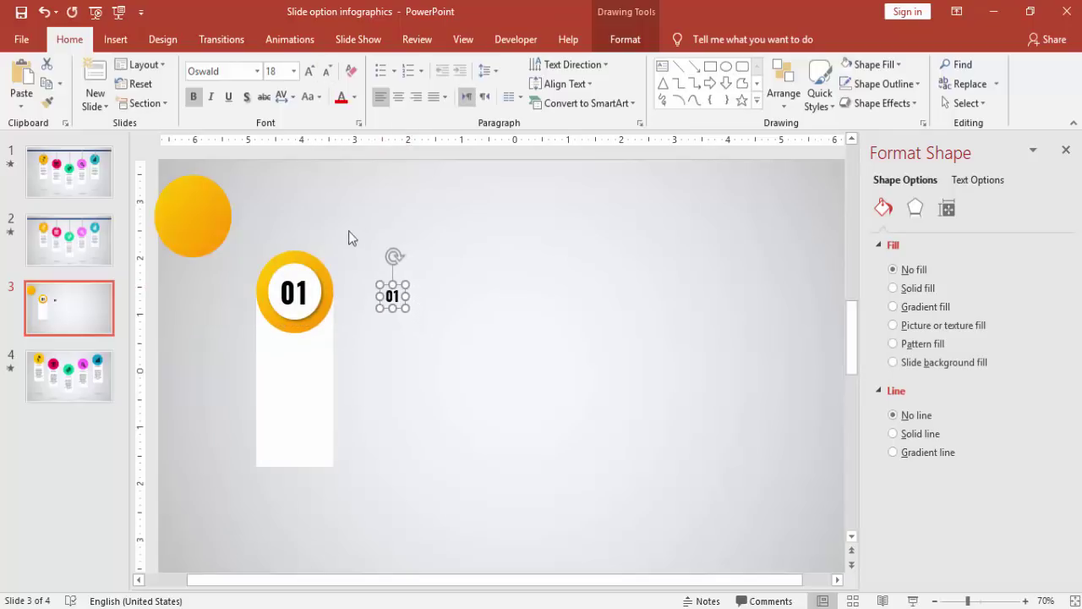
Step: Change the small 01 copy to a 16-pt, non-bold 'Headline' placed on the card below the circle
{"action": "double_click", "coordinate": [407, 297]}
{"action": "type", "text": "Headl"}
{"action": "type", "text": "ine"}
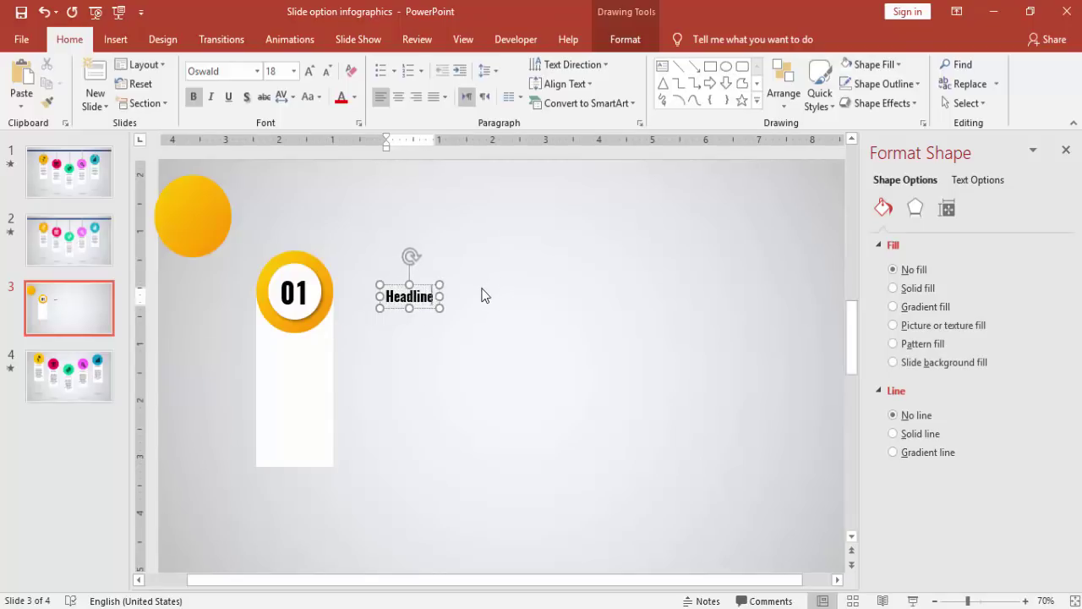
{"action": "left_click", "coordinate": [431, 283]}
{"action": "left_click", "coordinate": [326, 71]}
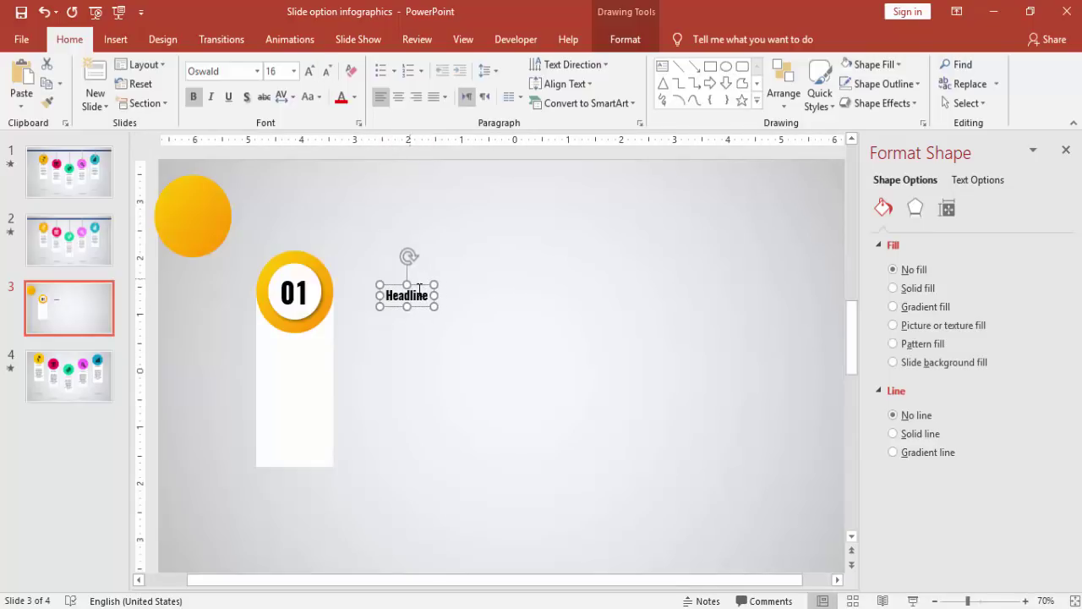
{"action": "key", "text": "ctrl+b"}
{"action": "left_click_drag", "start_coordinate": [425, 284], "coordinate": [310, 337]}
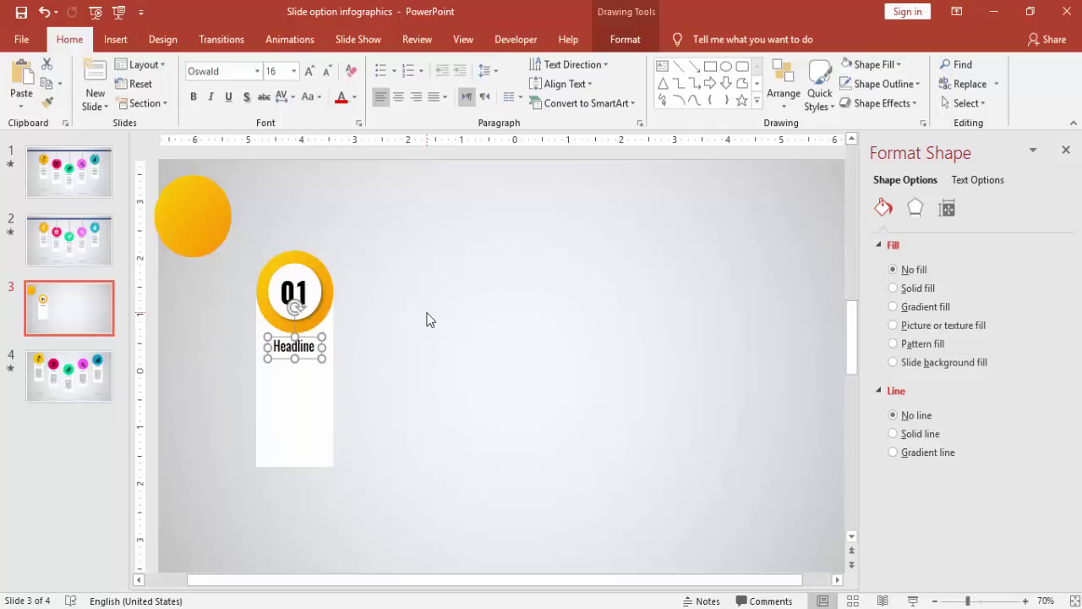
{"action": "key", "text": "ctrl+Right"}
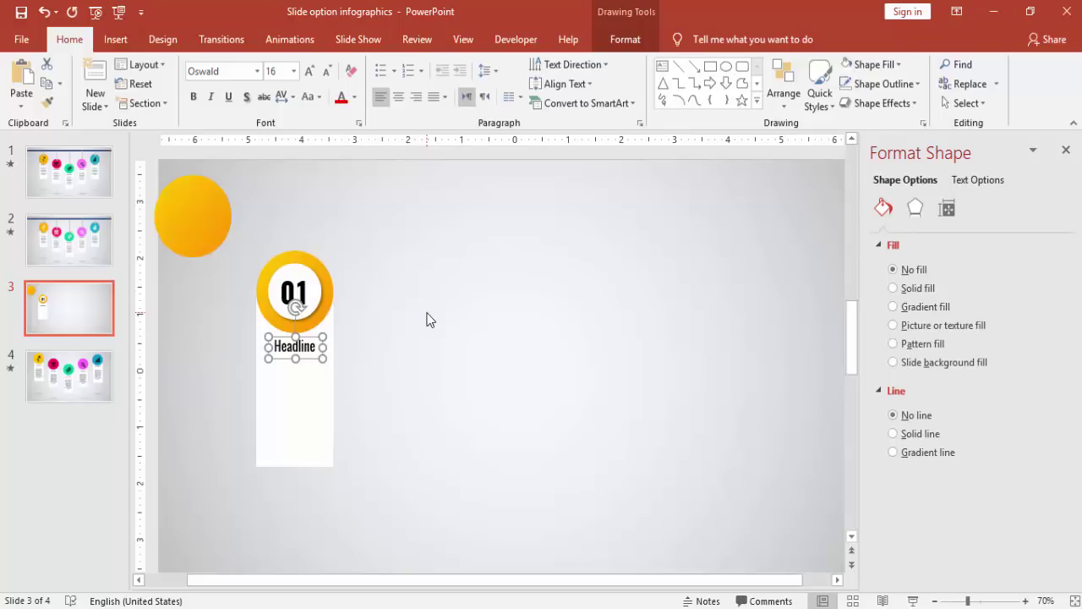
{"action": "left_click", "coordinate": [427, 319]}
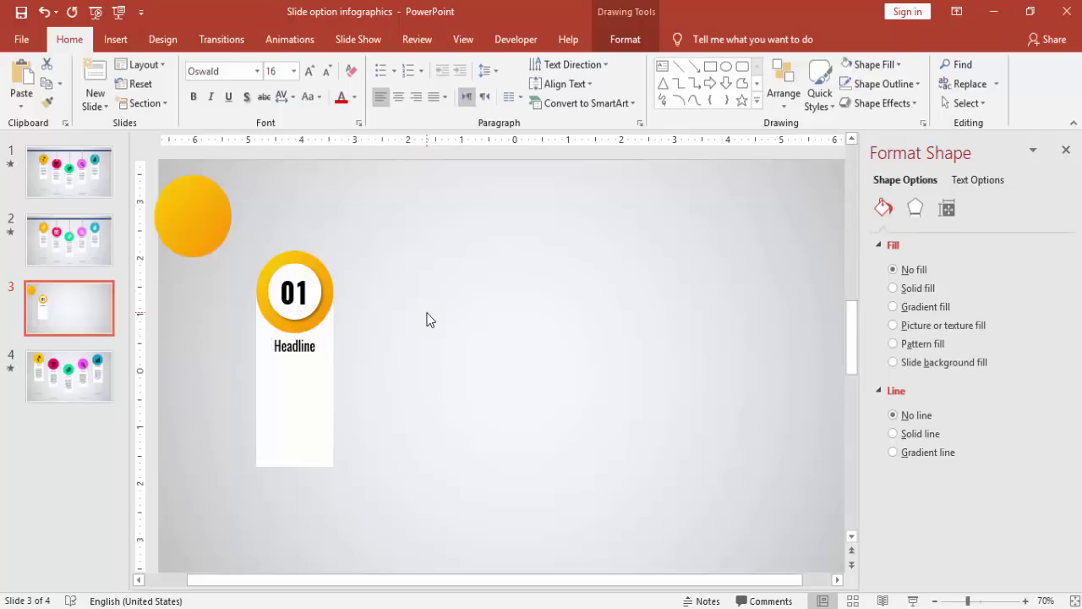
{"action": "left_click", "coordinate": [116, 40]}
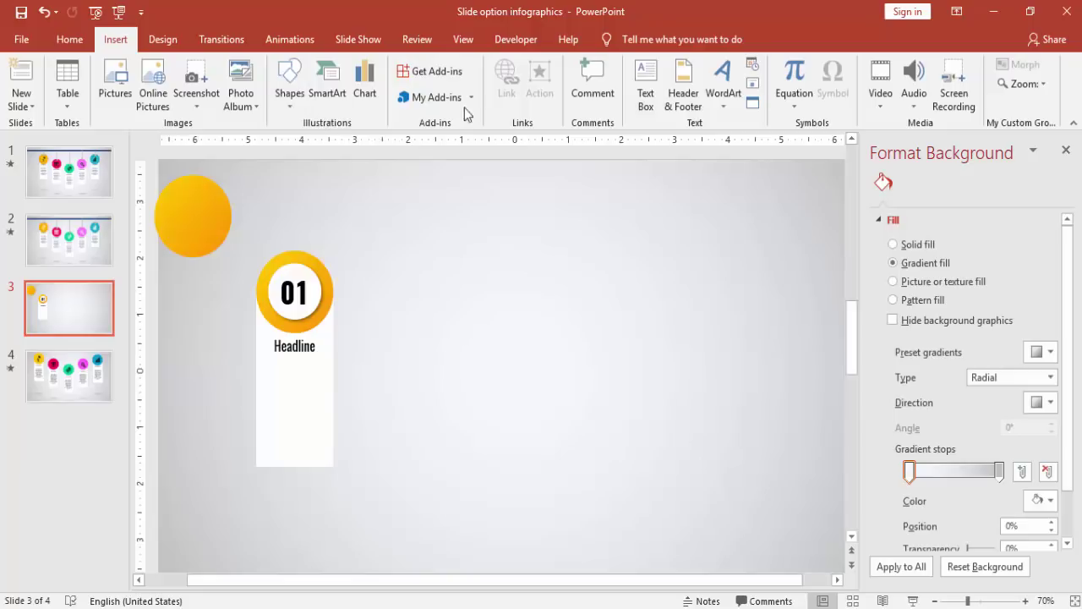
Step: Add a text box with a =lorem(1) placeholder paragraph, trimmed of its last sentences
{"action": "left_click", "coordinate": [645, 85]}
{"action": "left_click_drag", "start_coordinate": [387, 278], "coordinate": [505, 437]}
{"action": "type", "text": "=lorem(1)"}
{"action": "key", "text": "Return"}
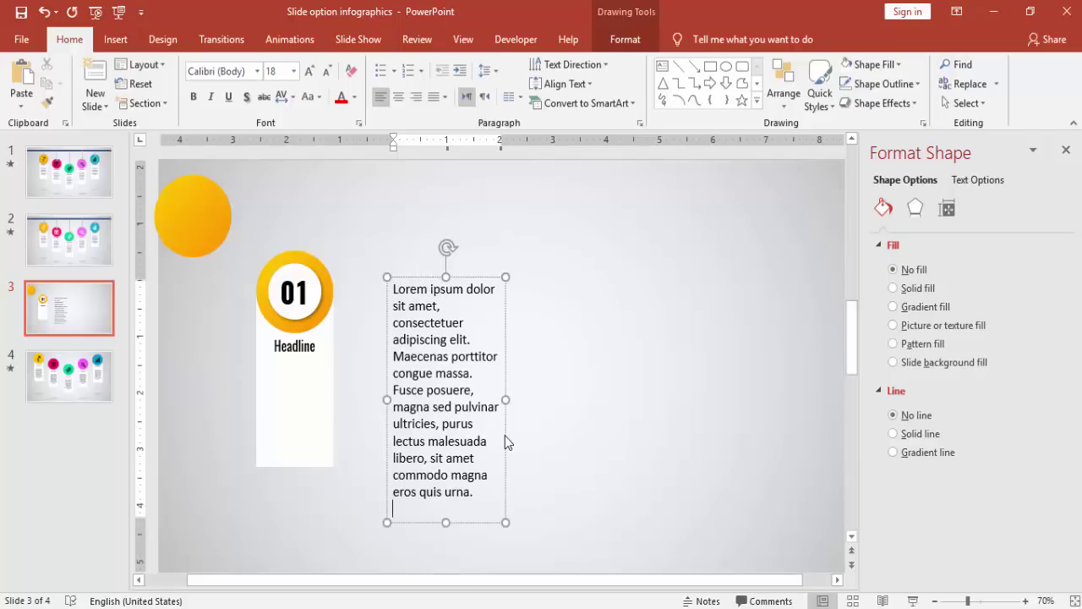
{"action": "left_click_drag", "start_coordinate": [394, 390], "coordinate": [512, 516]}
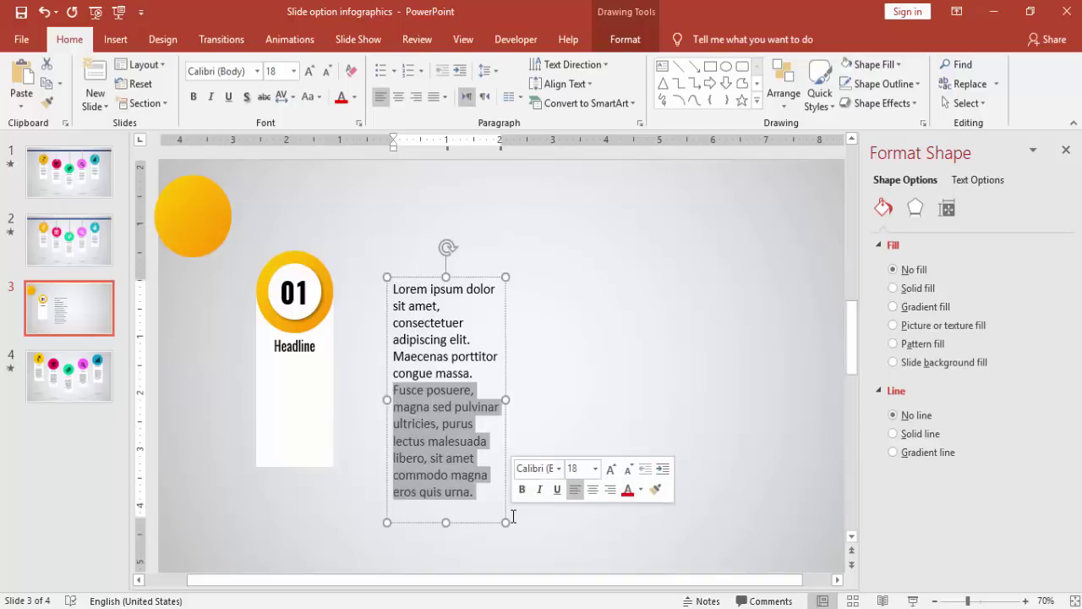
{"action": "key", "text": "BackSpace"}
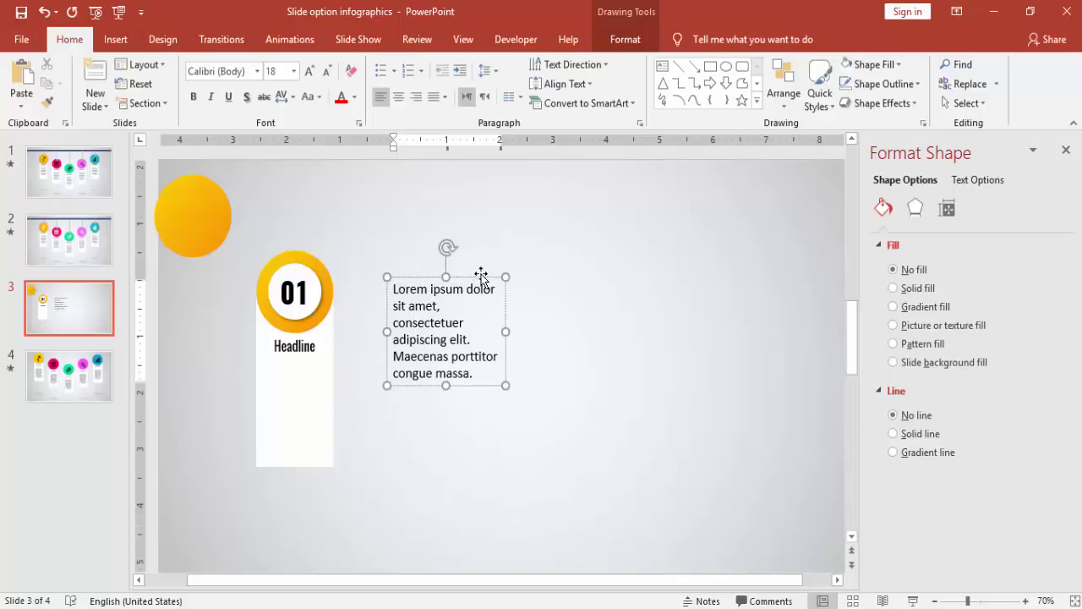
Step: Format the paragraph as centred 10-pt Helvetica and move it under Headline on the card
{"action": "left_click", "coordinate": [482, 275]}
{"action": "left_click", "coordinate": [248, 73]}
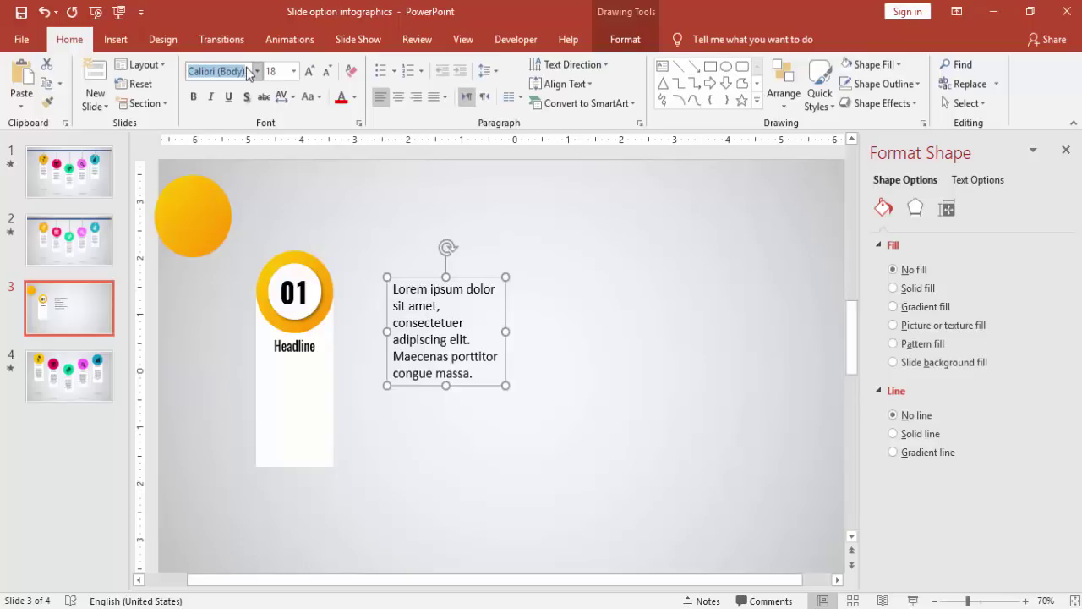
{"action": "type", "text": "Helvetica"}
{"action": "key", "text": "Return"}
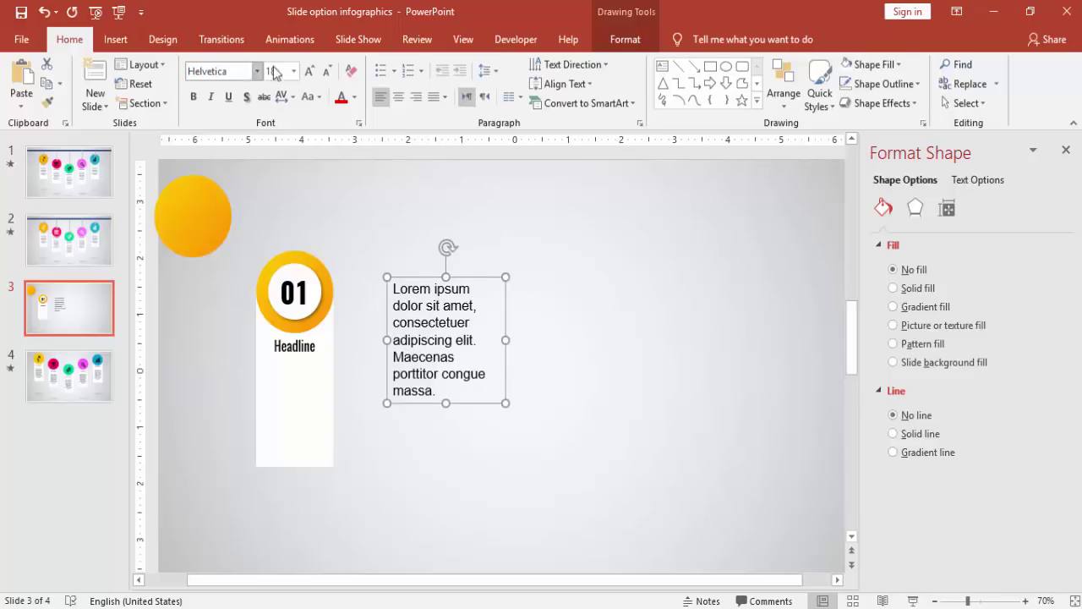
{"action": "left_click", "coordinate": [398, 96]}
{"action": "left_click", "coordinate": [327, 71]}
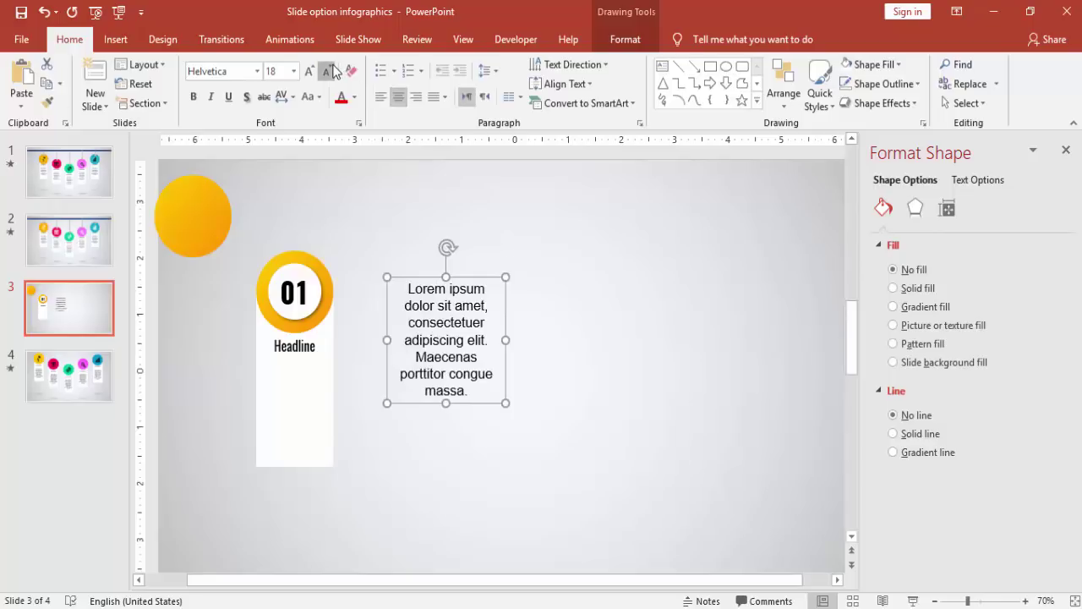
{"action": "left_click", "coordinate": [327, 71]}
{"action": "left_click", "coordinate": [326, 71]}
{"action": "left_click", "coordinate": [327, 71]}
{"action": "left_click", "coordinate": [326, 71]}
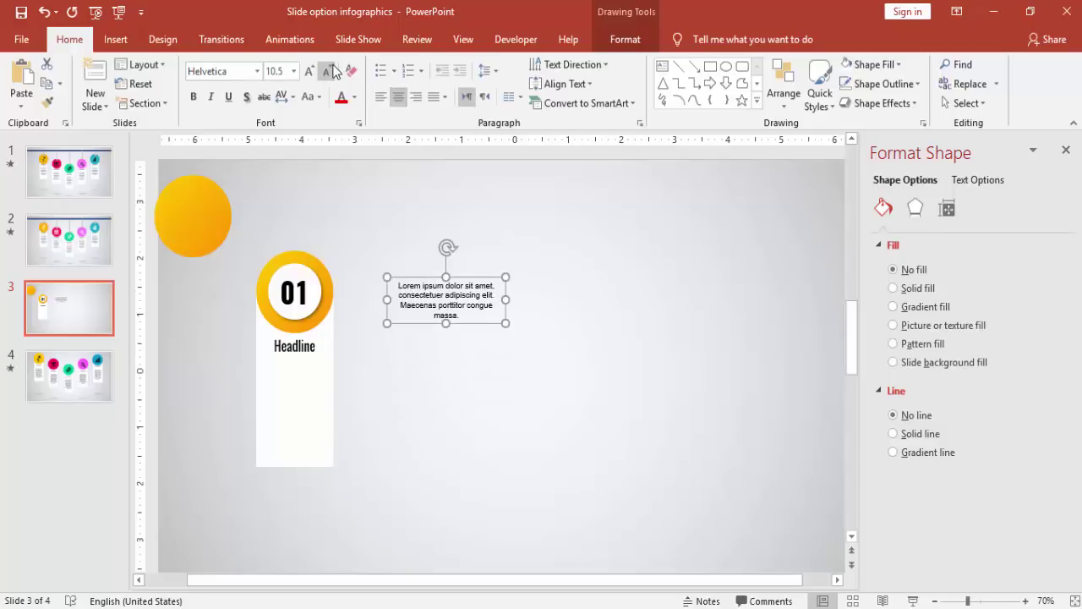
{"action": "left_click", "coordinate": [328, 71]}
{"action": "left_click_drag", "start_coordinate": [473, 276], "coordinate": [314, 359]}
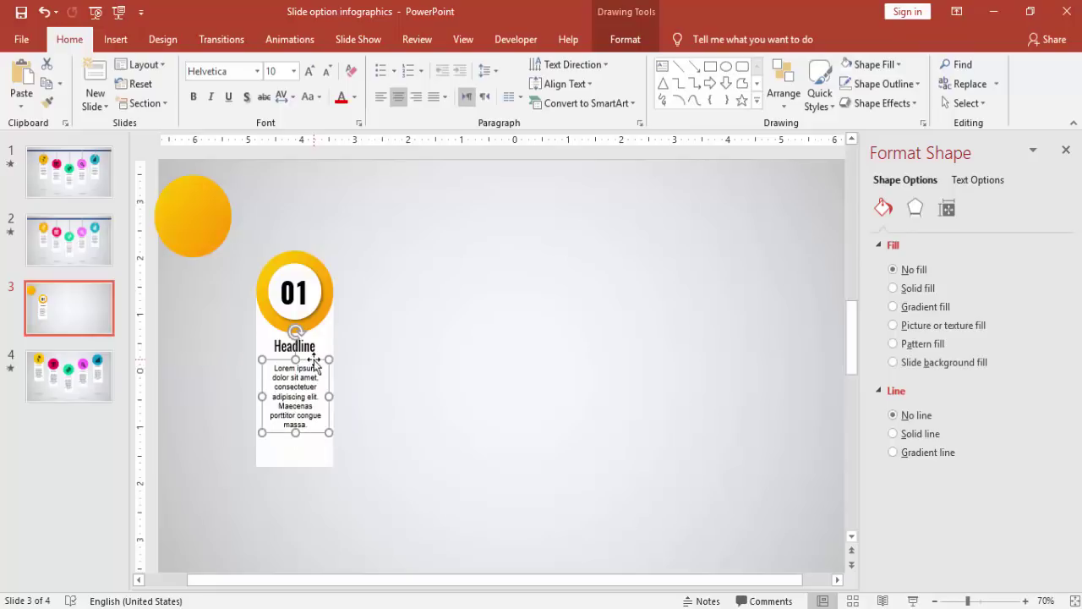
{"action": "left_click", "coordinate": [393, 342]}
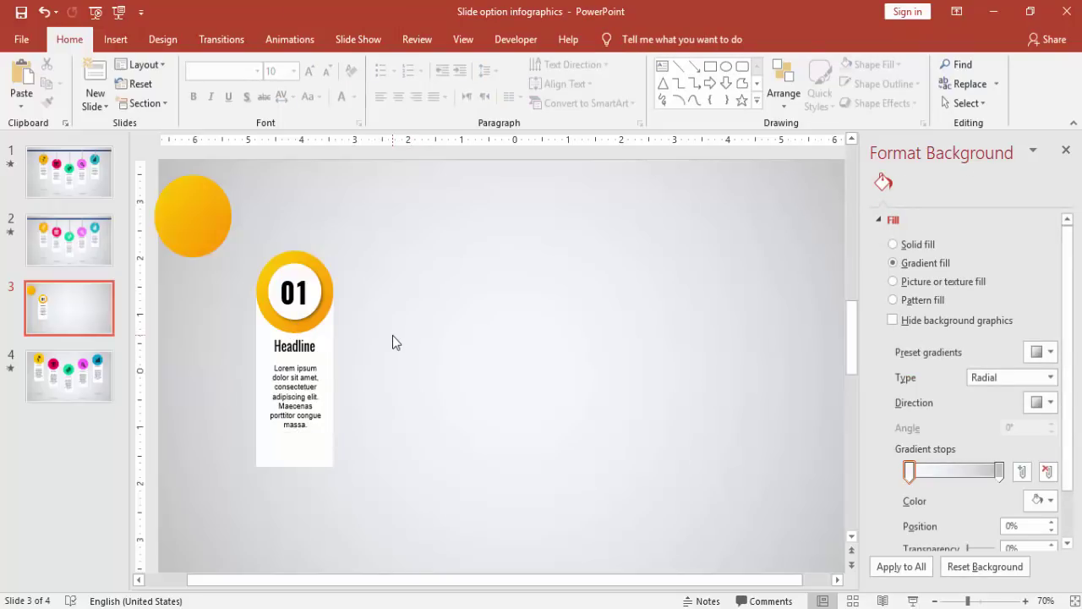
Step: Move the yellow circle down beside the icons
{"action": "left_click", "coordinate": [936, 601]}
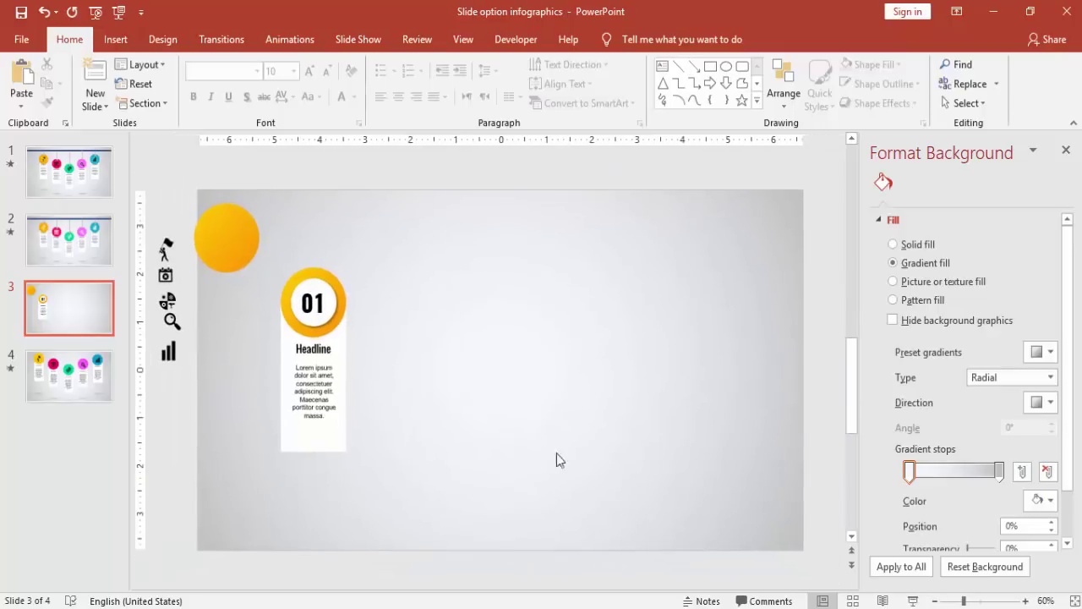
{"action": "left_click", "coordinate": [227, 229]}
{"action": "left_click_drag", "start_coordinate": [227, 238], "coordinate": [166, 418]}
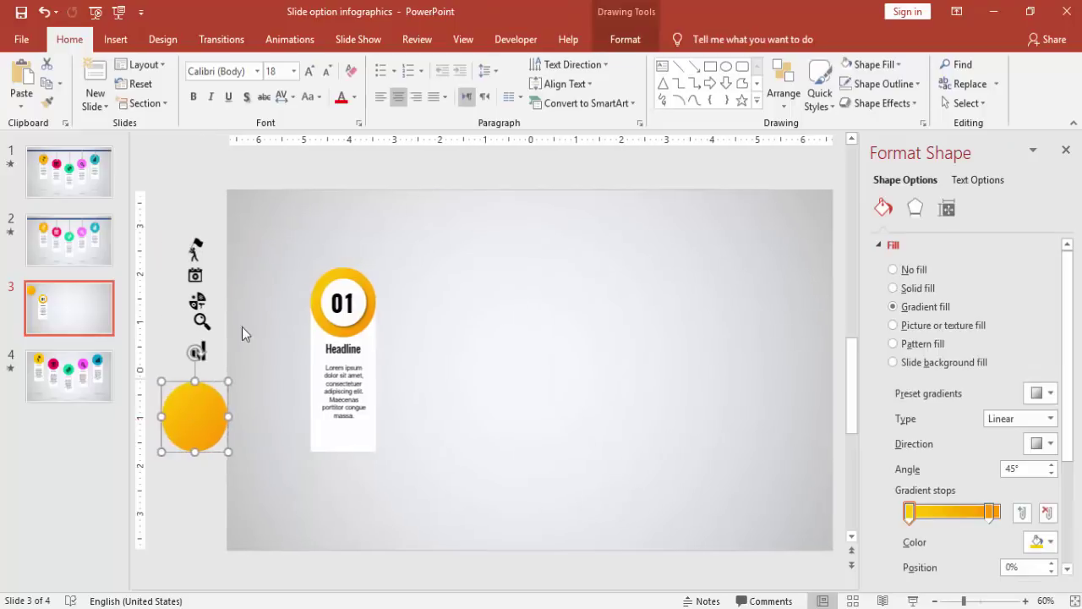
Step: Draw a thin bar across the slide top with no outline and a White, Background 1, Darker 50% fill
{"action": "left_click", "coordinate": [114, 38]}
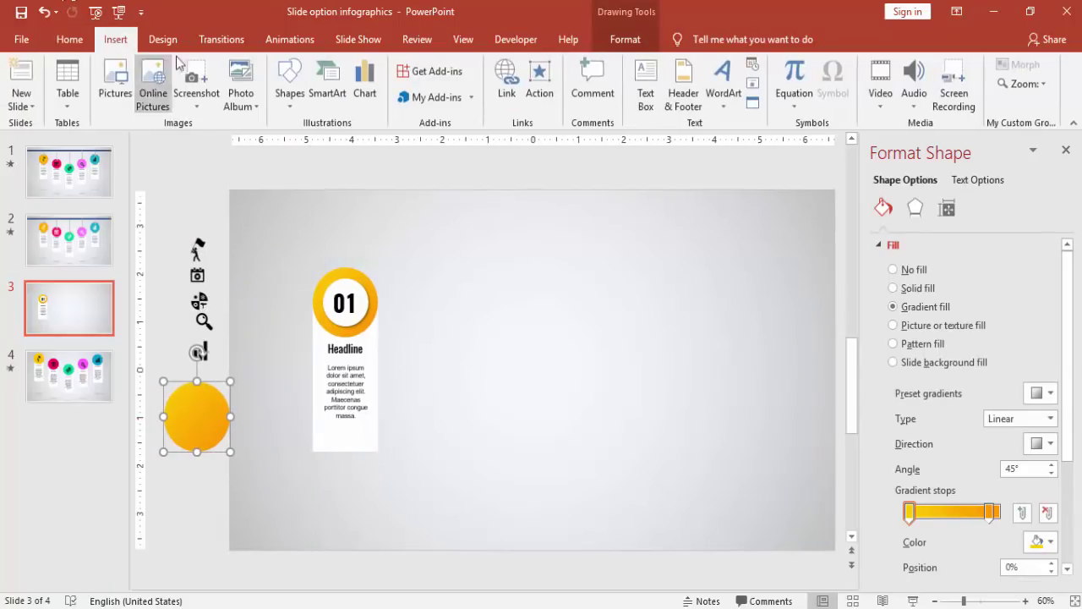
{"action": "left_click", "coordinate": [288, 89]}
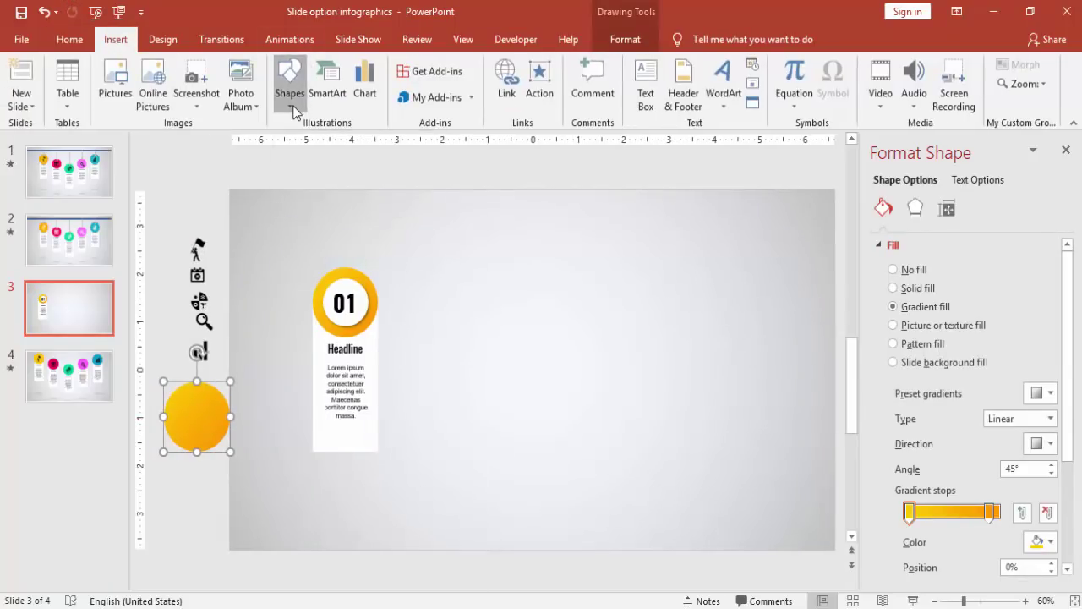
{"action": "left_click", "coordinate": [316, 150]}
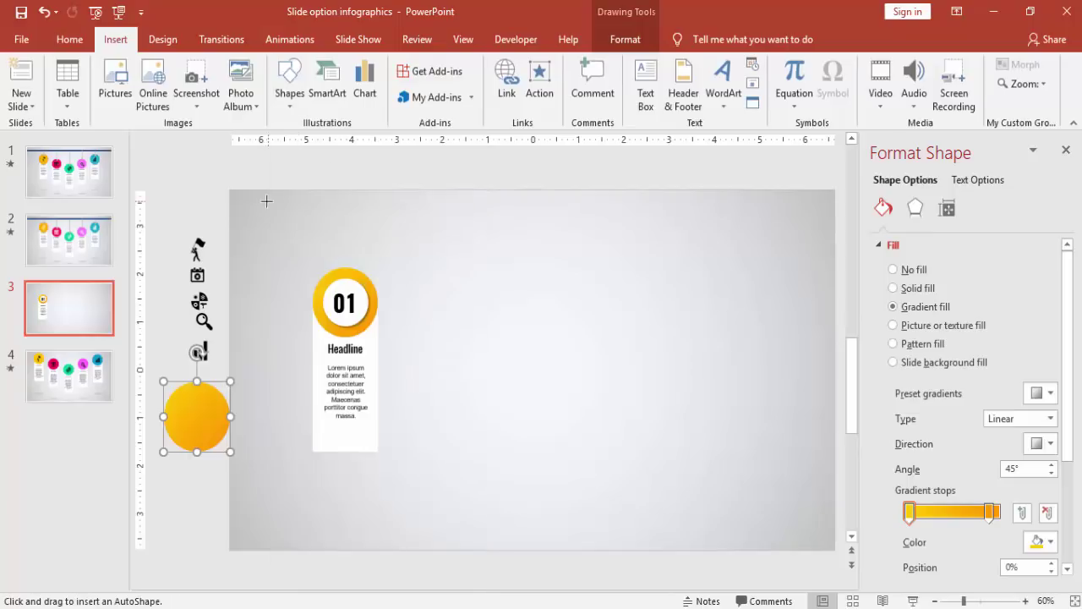
{"action": "left_click_drag", "start_coordinate": [227, 219], "coordinate": [835, 222]}
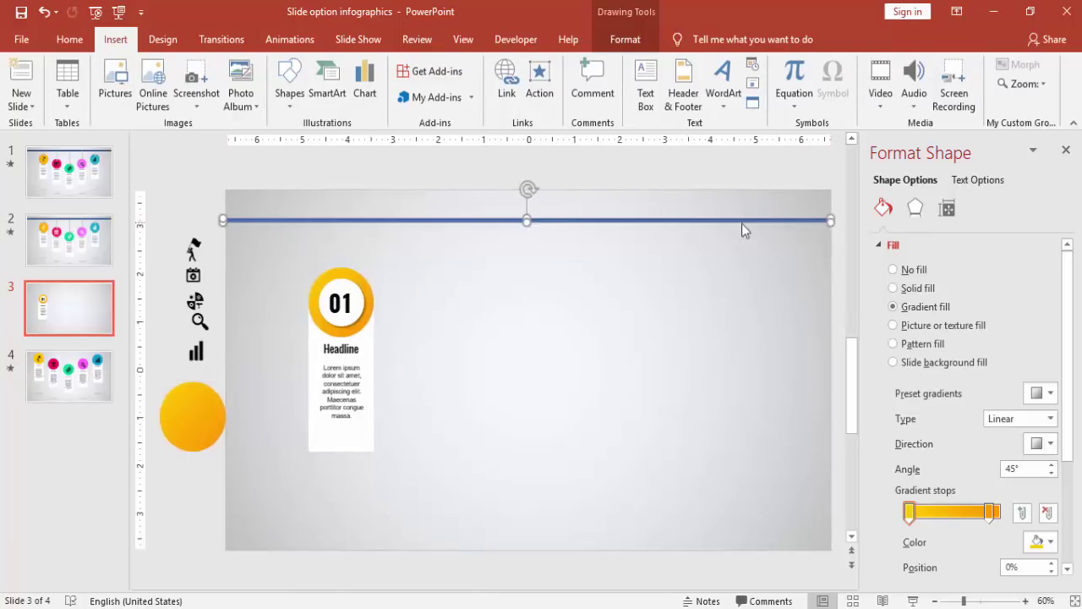
{"action": "left_click_drag", "start_coordinate": [220, 218], "coordinate": [223, 220]}
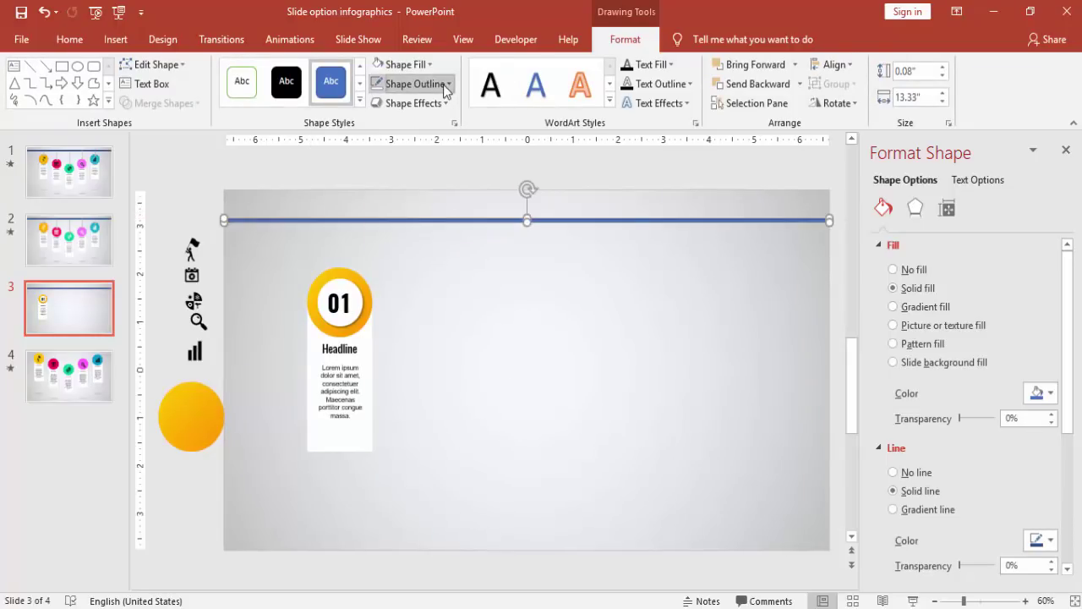
{"action": "left_click", "coordinate": [377, 83]}
{"action": "left_click", "coordinate": [432, 263]}
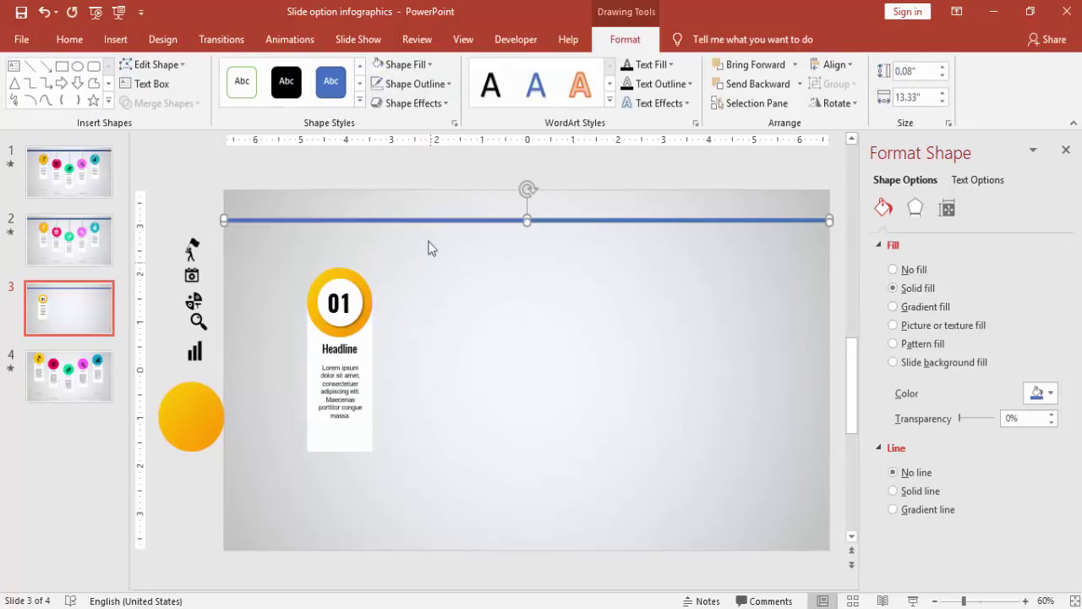
{"action": "left_click", "coordinate": [421, 65]}
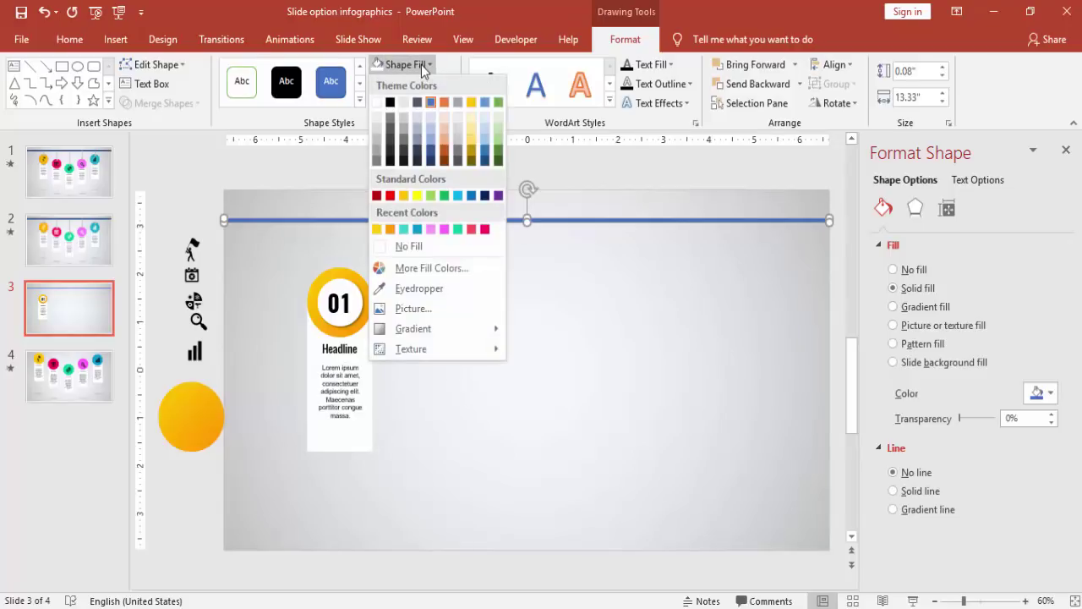
{"action": "left_click", "coordinate": [377, 152]}
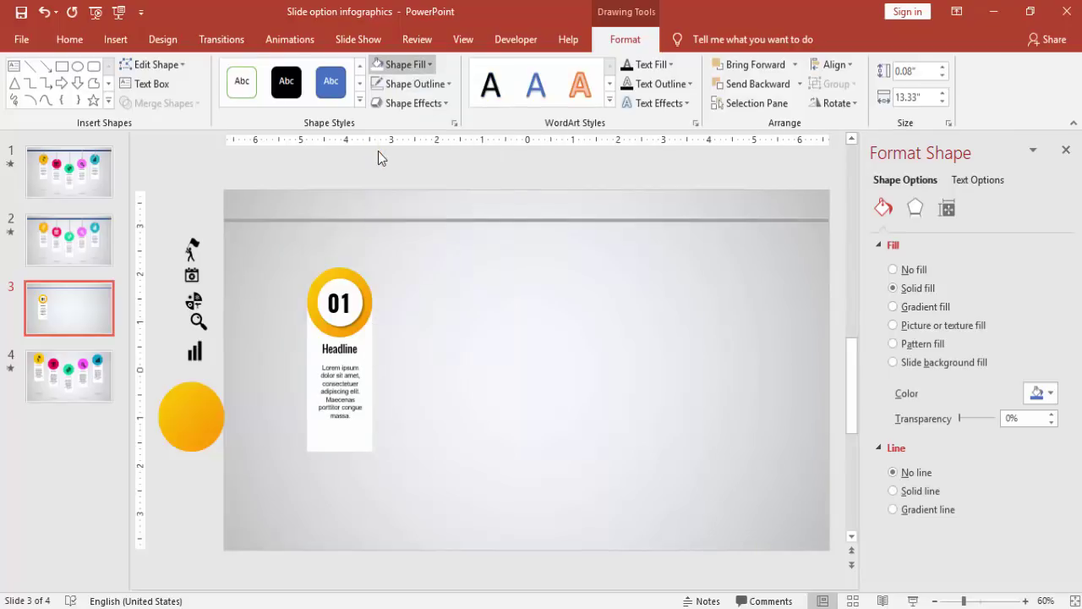
{"action": "left_click", "coordinate": [397, 286]}
Step: Move all parts of the 01 card slightly left and up
{"action": "mouse_move", "coordinate": [274, 258]}
{"action": "left_mouse_down"}
{"action": "mouse_move", "coordinate": [389, 504]}
{"action": "mouse_move", "coordinate": [430, 471]}
{"action": "left_mouse_up"}
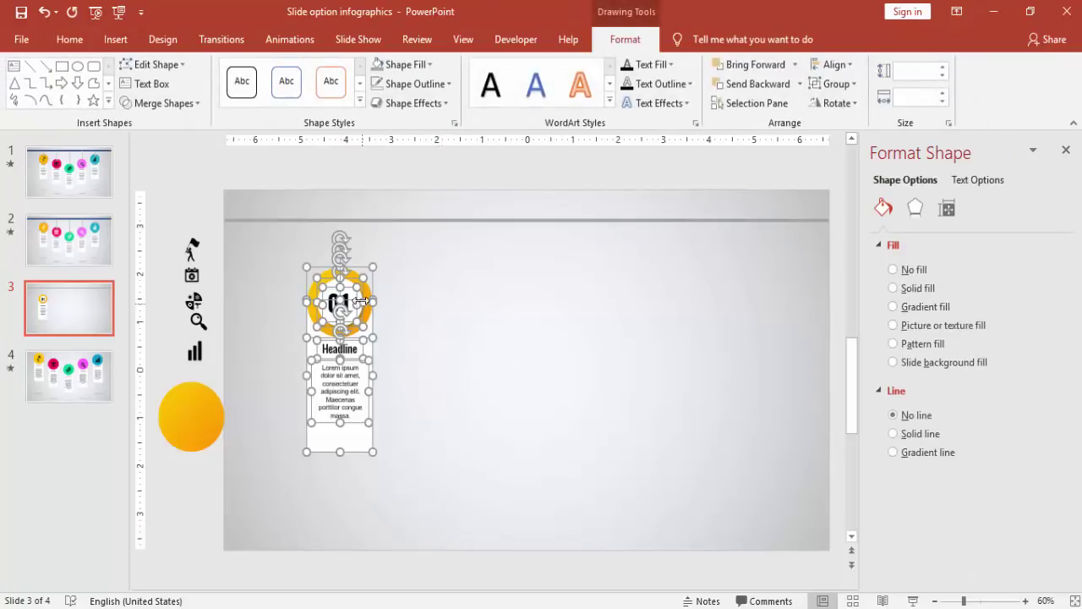
{"action": "left_click_drag", "start_coordinate": [359, 301], "coordinate": [327, 283]}
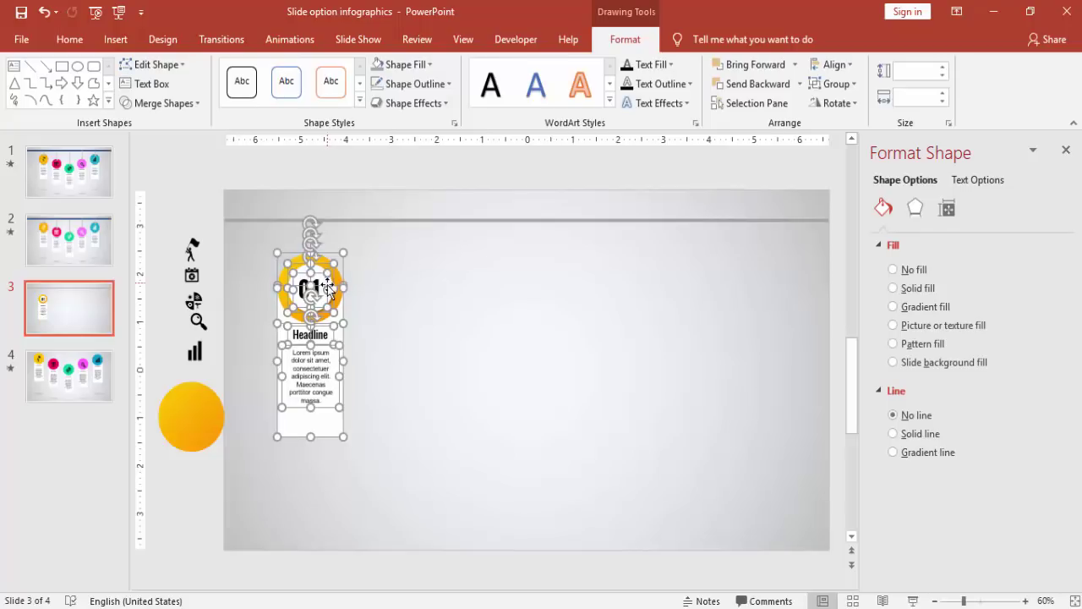
{"action": "left_click", "coordinate": [447, 295]}
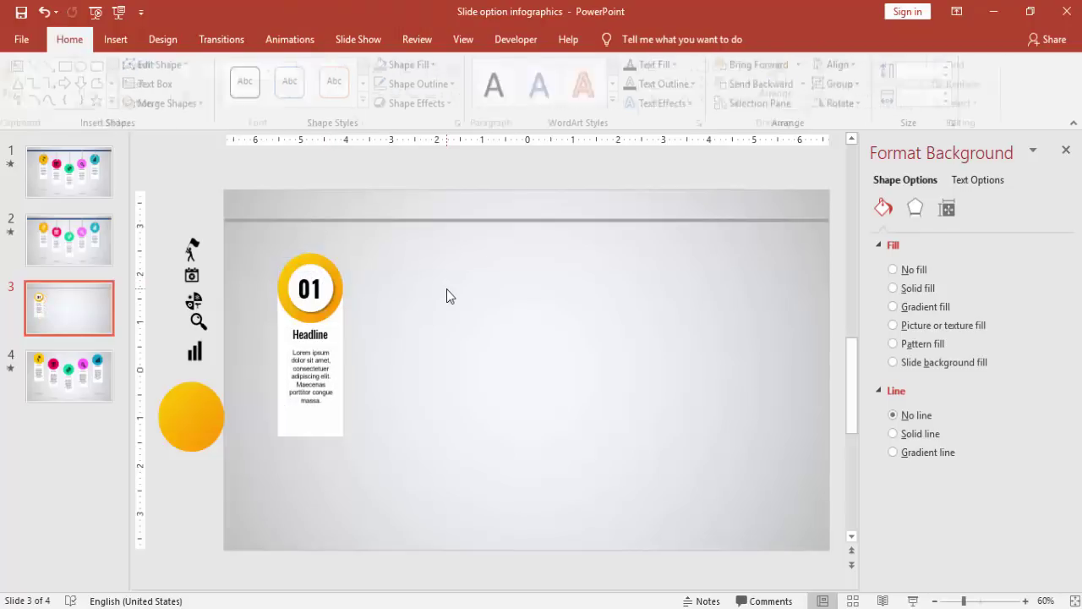
Step: Turn on the slide's centre guides from the View options
{"action": "left_click", "coordinate": [464, 40]}
{"action": "left_click", "coordinate": [350, 102]}
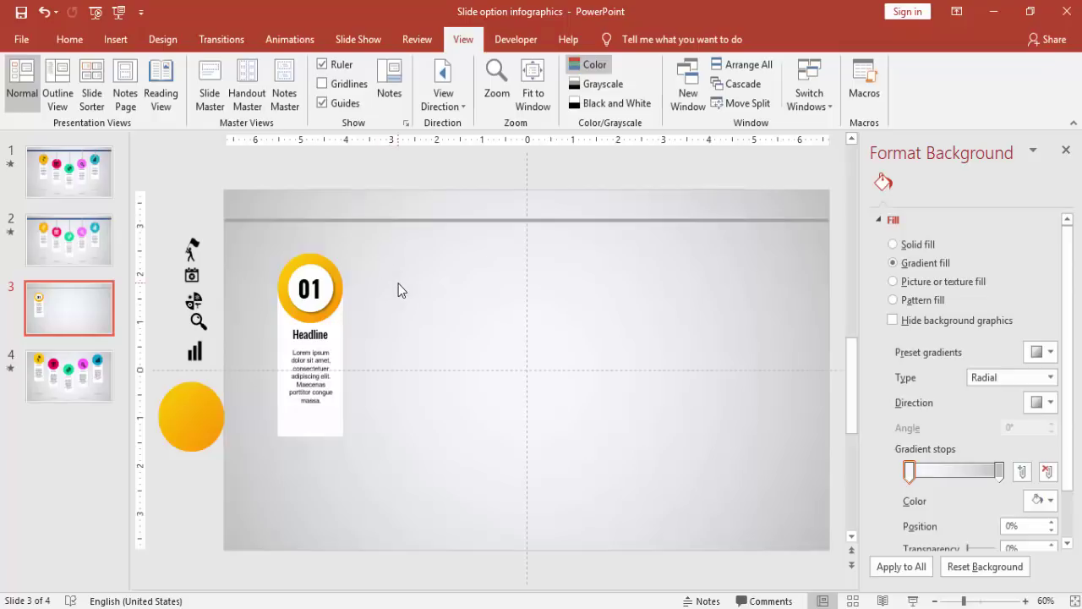
{"action": "left_click", "coordinate": [116, 39]}
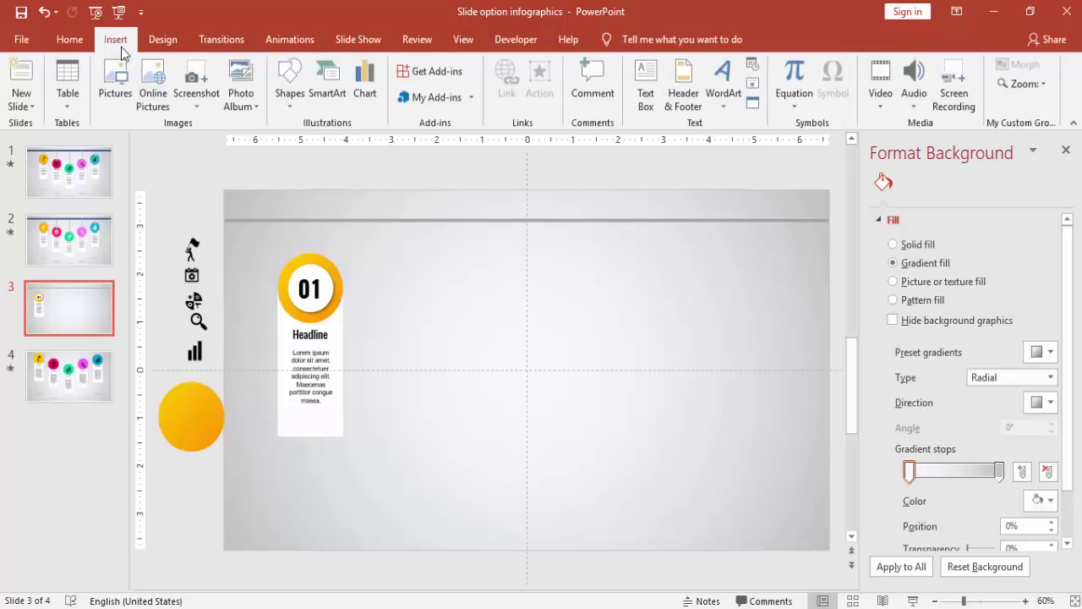
Step: Draw a straight vertical line from the top of the 01 circle up to the gray bar
{"action": "left_click", "coordinate": [285, 100]}
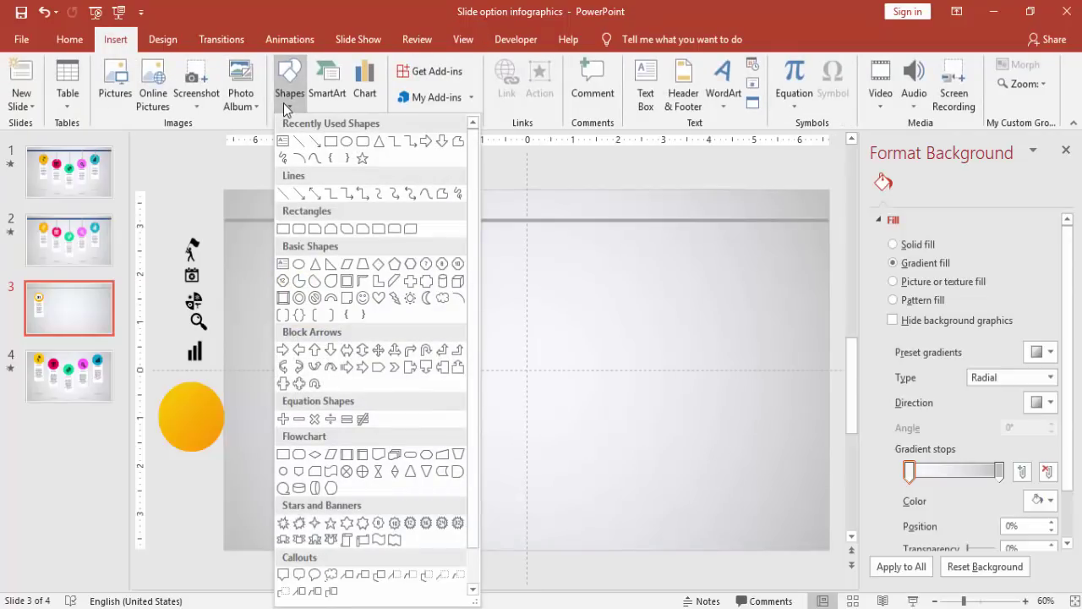
{"action": "left_click", "coordinate": [298, 145]}
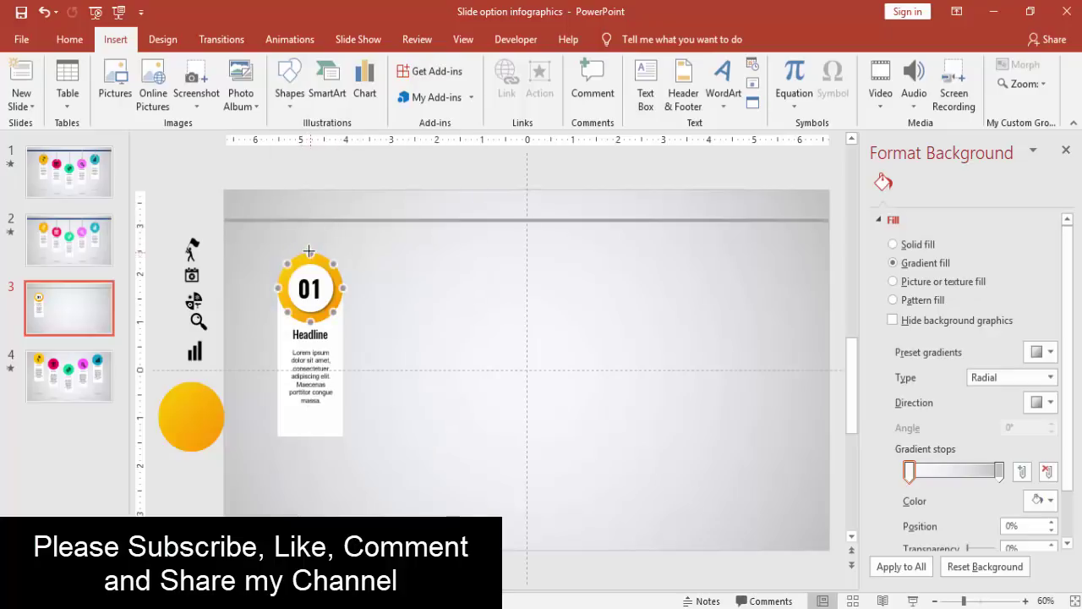
{"action": "left_click_drag", "start_coordinate": [309, 252], "coordinate": [310, 221]}
{"action": "left_click", "coordinate": [332, 244]}
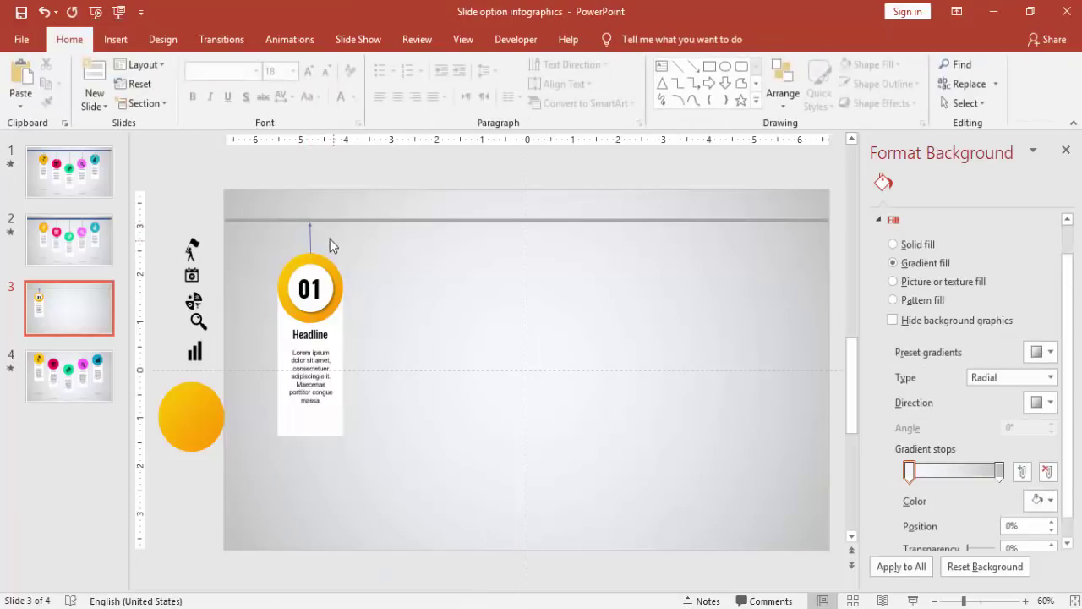
{"action": "left_click", "coordinate": [309, 234]}
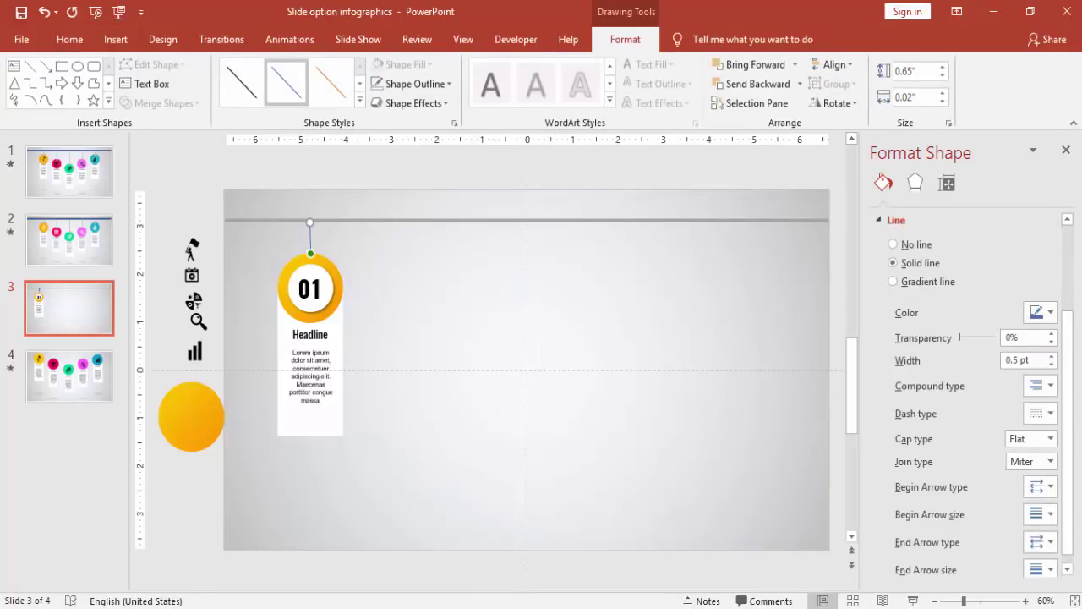
Step: Give the line a styled start end and a plain finishing end, then bring up its outline colours
{"action": "scroll", "coordinate": [1072, 396], "scroll_direction": "down", "scroll_amount": 1}
{"action": "left_click", "coordinate": [1051, 476]}
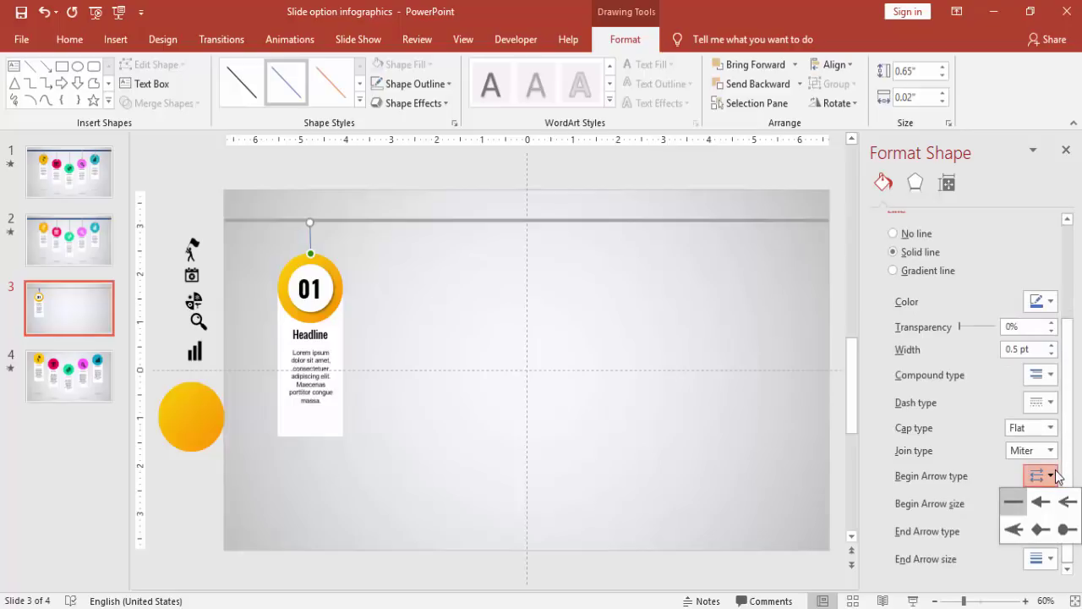
{"action": "left_click", "coordinate": [1066, 528]}
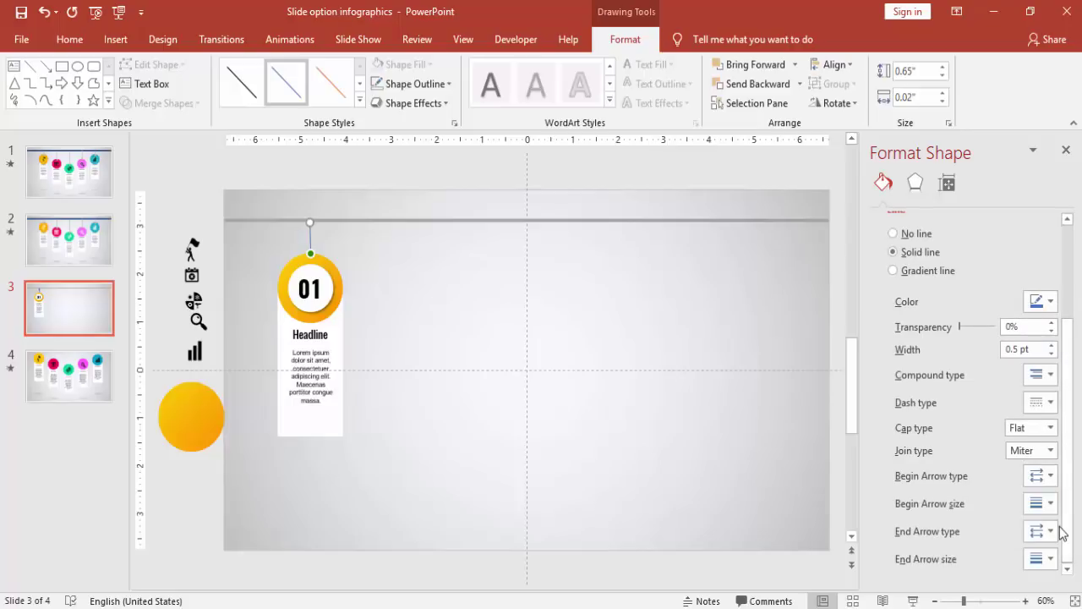
{"action": "left_click", "coordinate": [1052, 531]}
{"action": "left_click", "coordinate": [1013, 556]}
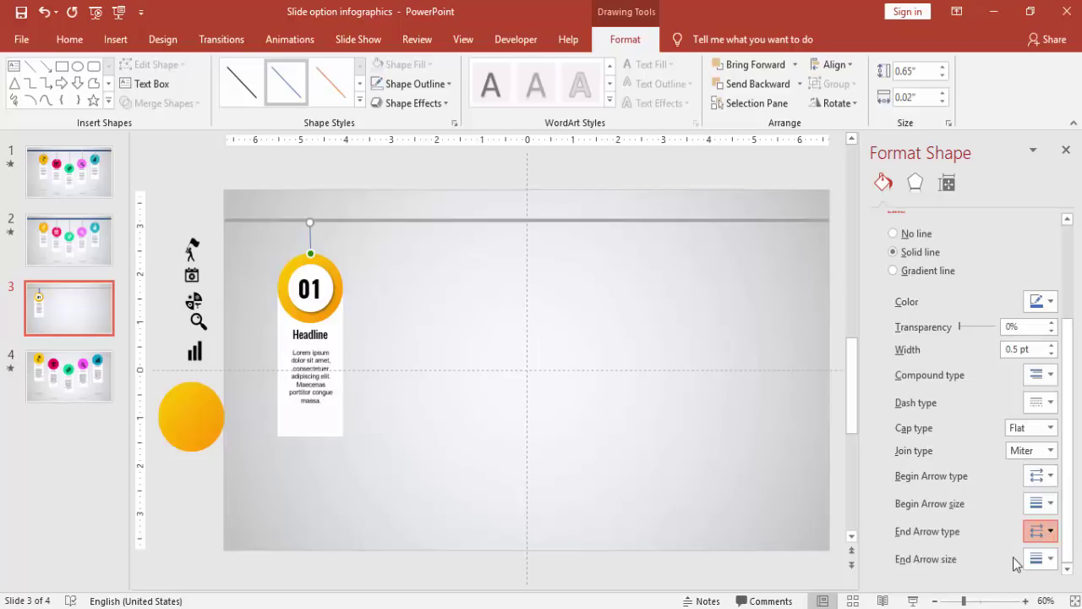
{"action": "left_click", "coordinate": [434, 326]}
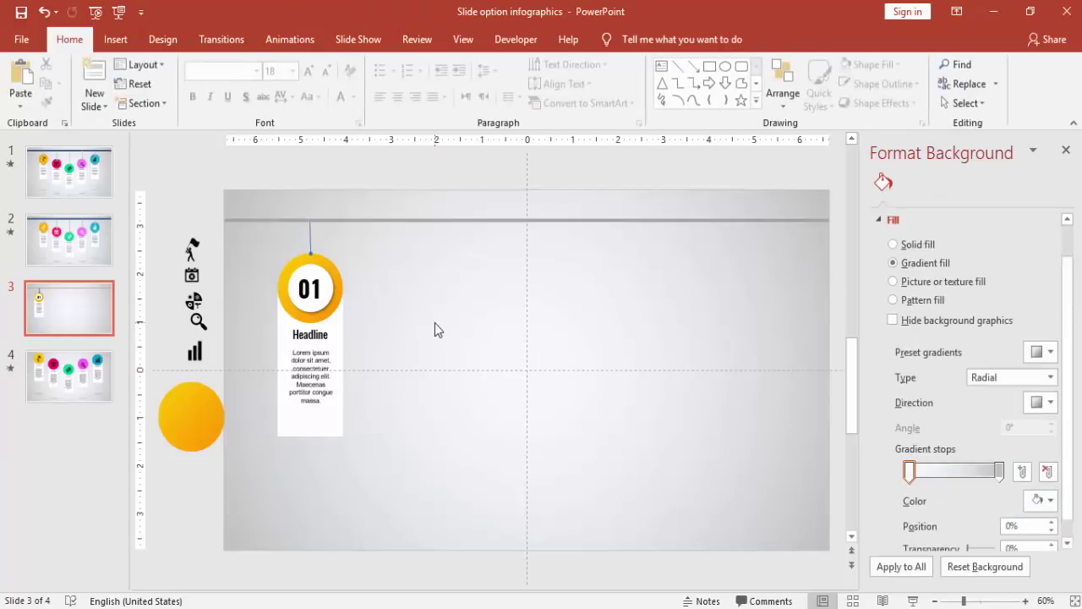
{"action": "left_click", "coordinate": [313, 240]}
{"action": "left_click", "coordinate": [434, 90]}
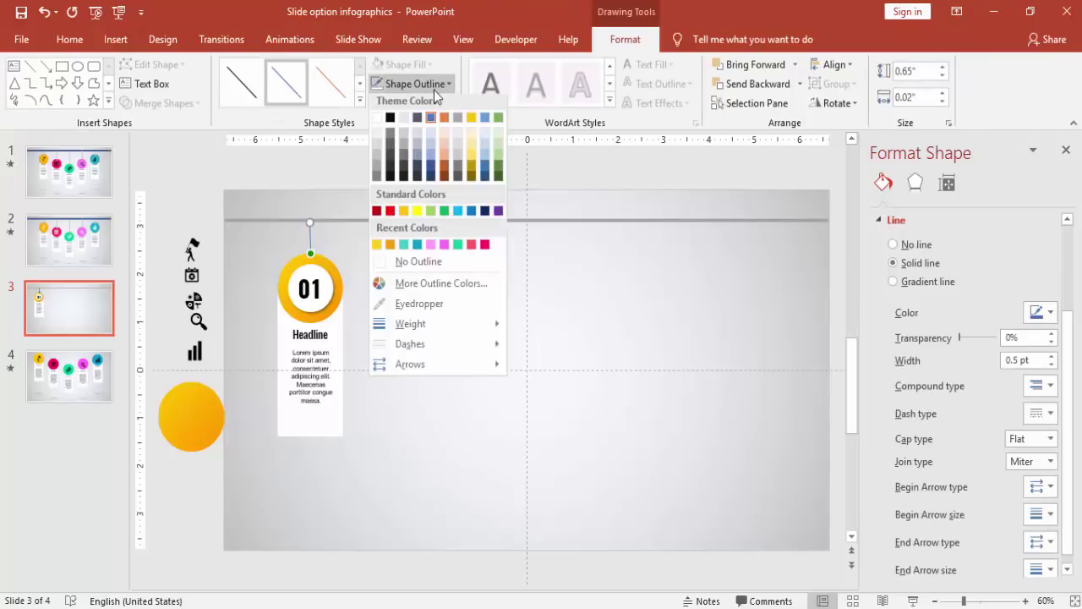